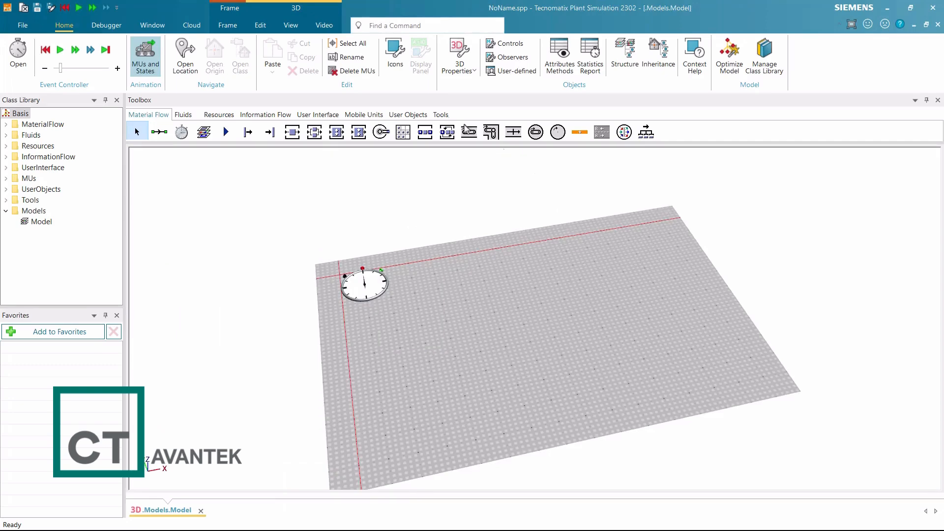
- Switch the model to planning view and insert a Source on the base plate below the event controller clock
click(294, 25)
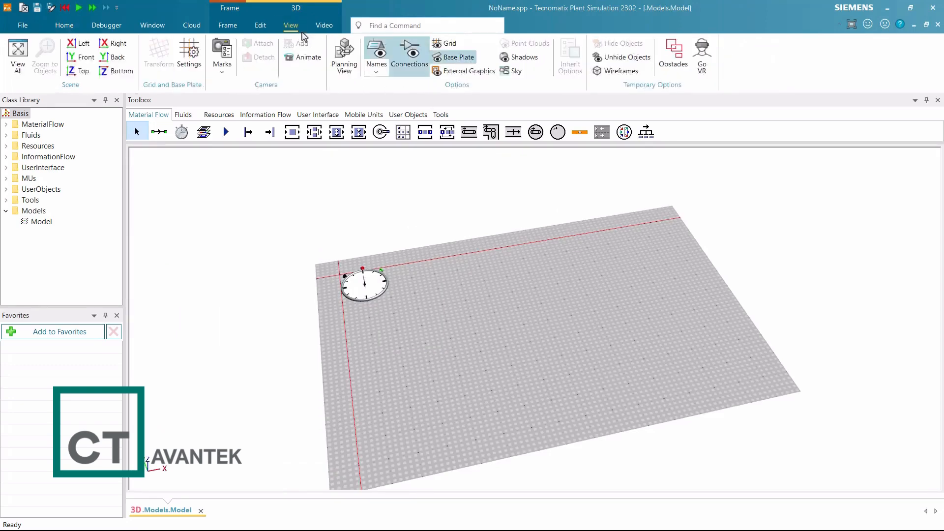
click(345, 58)
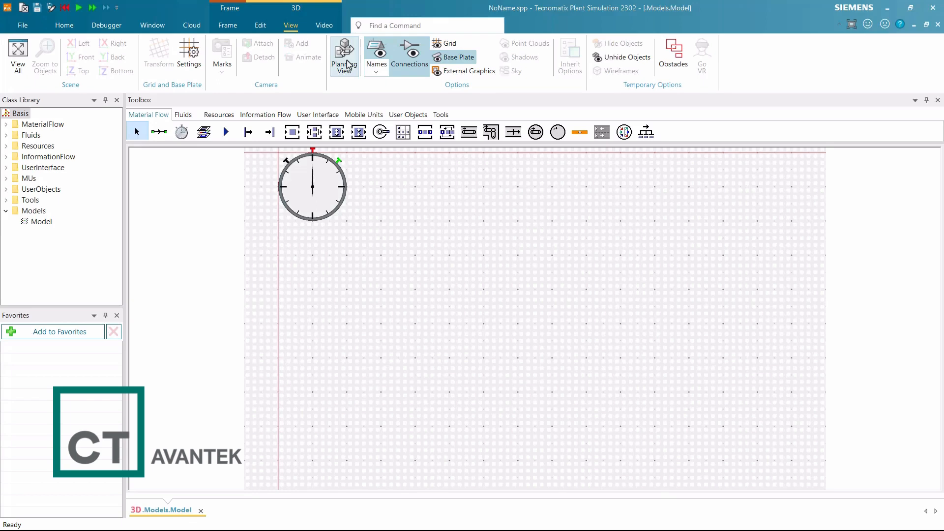
click(347, 64)
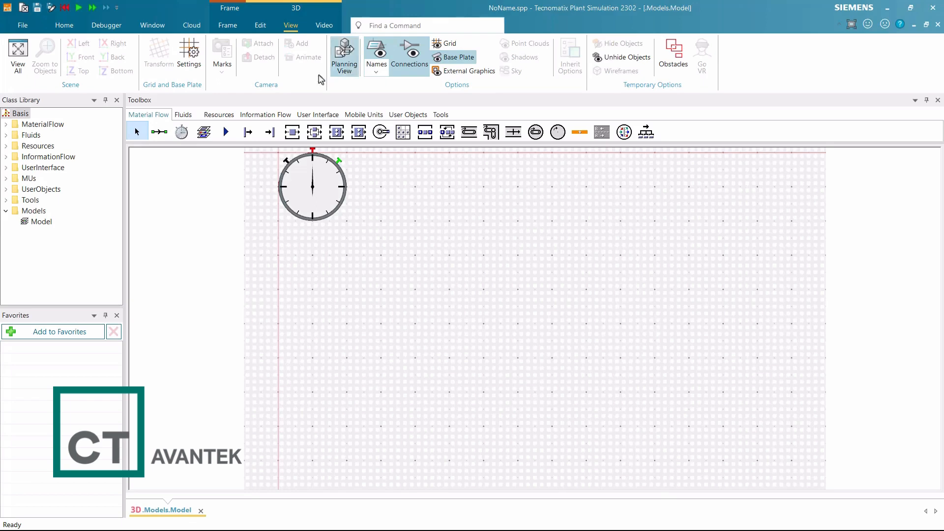
click(248, 131)
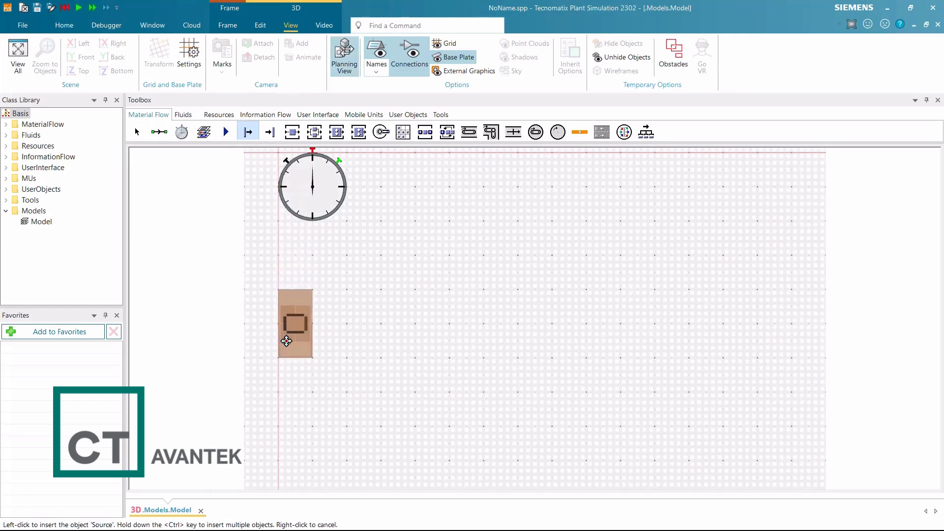
click(286, 341)
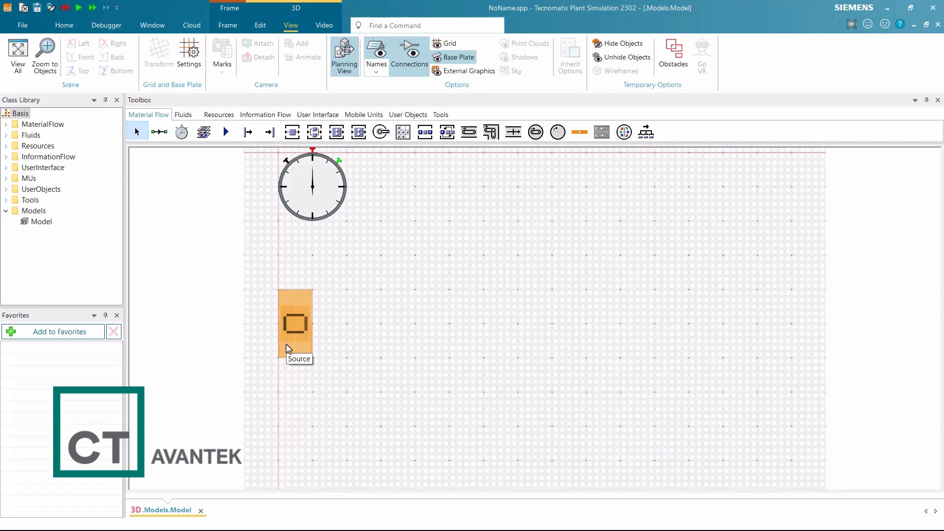
- Set the Source's amount of parts to create to 100
double_click(290, 327)
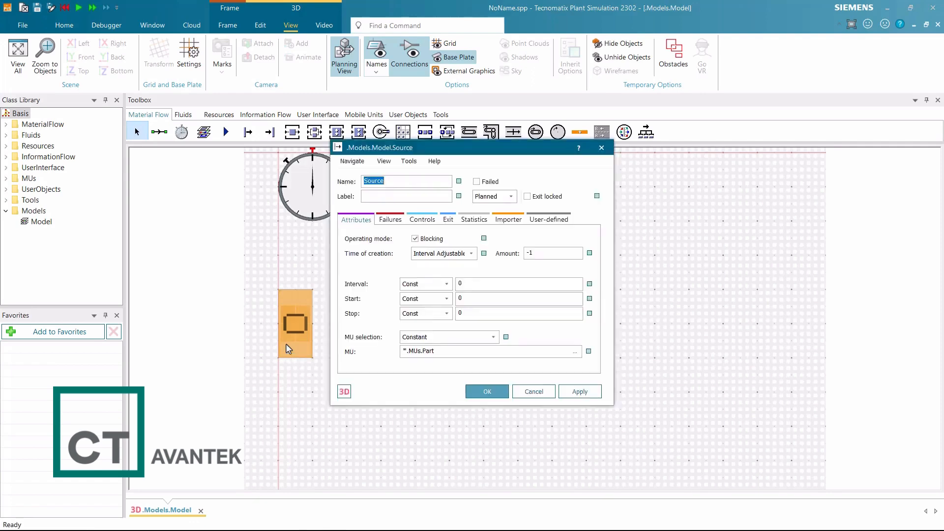
double_click(524, 254)
drag(524, 254, 519, 257)
text(100)
click(491, 391)
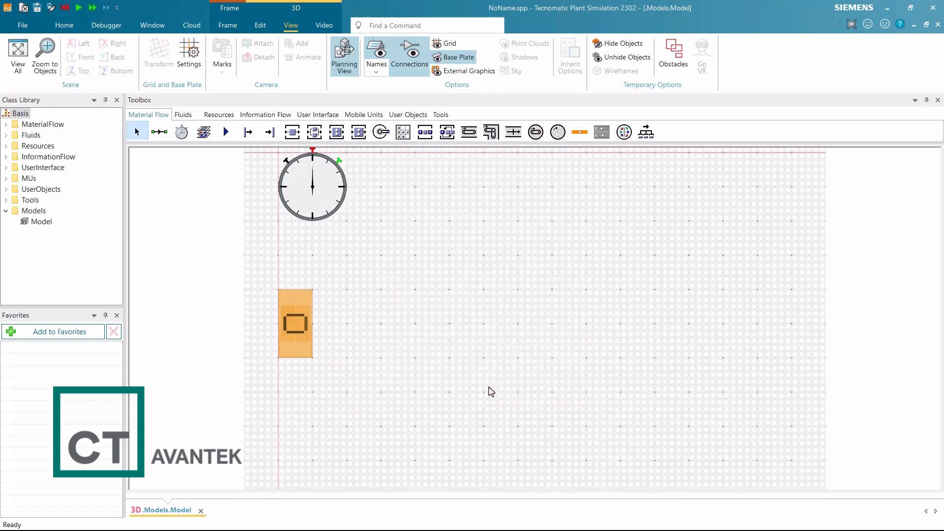
- Insert a Station in line with the Source and set its processing time to a Normal distribution of 1:00,0:05,0:01,0:59
click(294, 134)
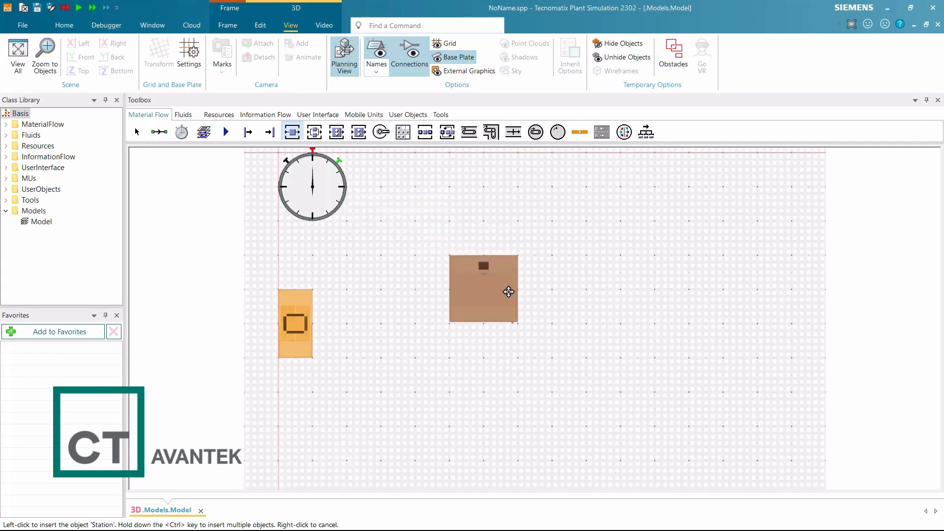
click(555, 330)
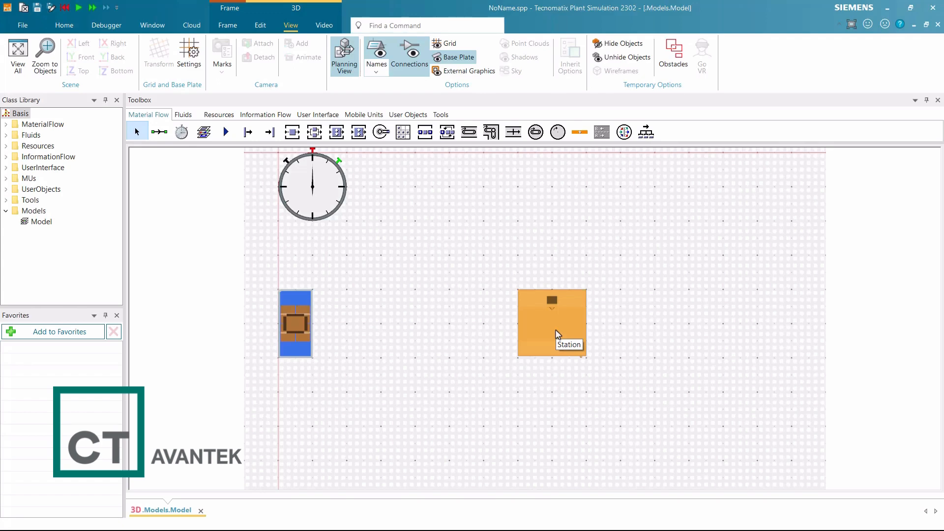
double_click(556, 330)
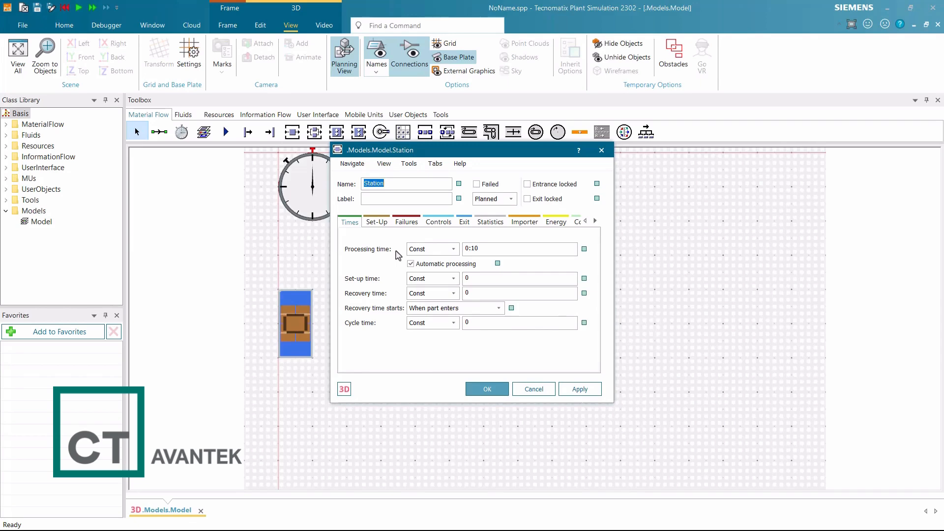
click(445, 250)
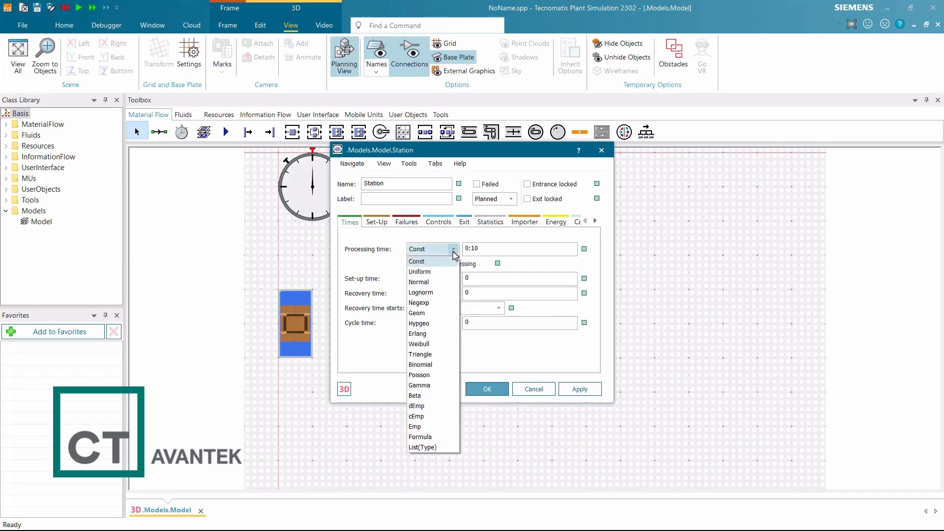
click(445, 281)
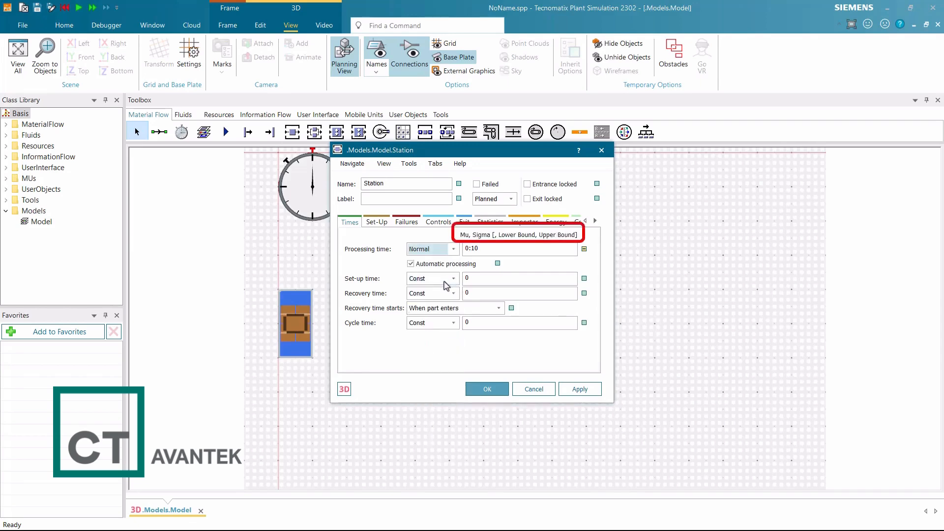
double_click(476, 248)
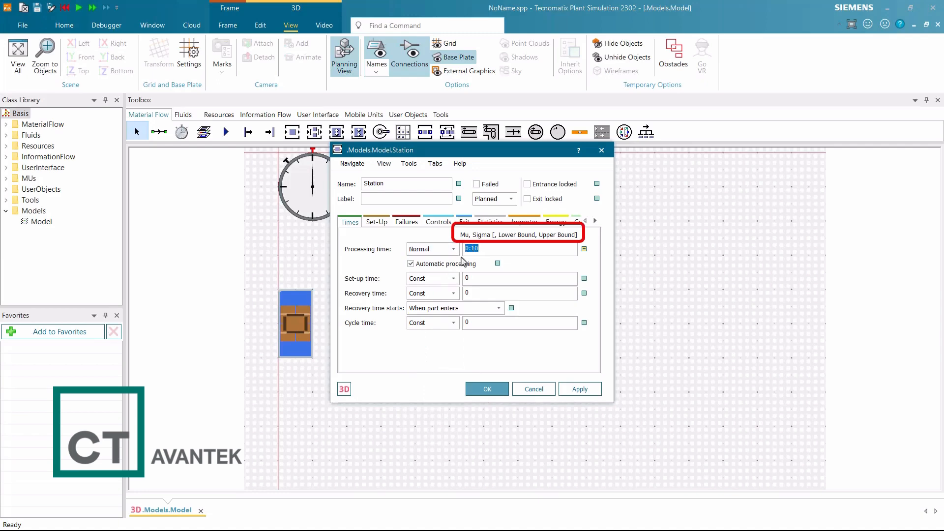
text(1:00,0:05,0:01)
text(,0:59)
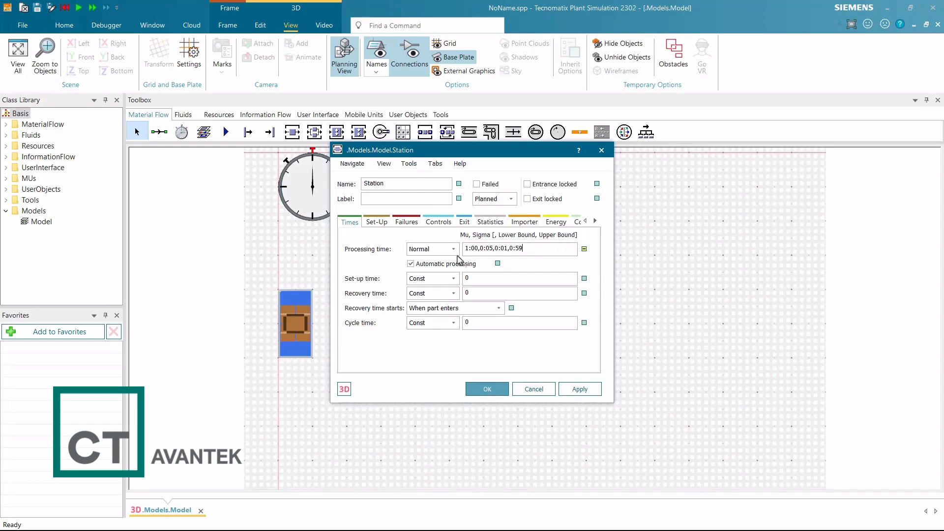
click(487, 389)
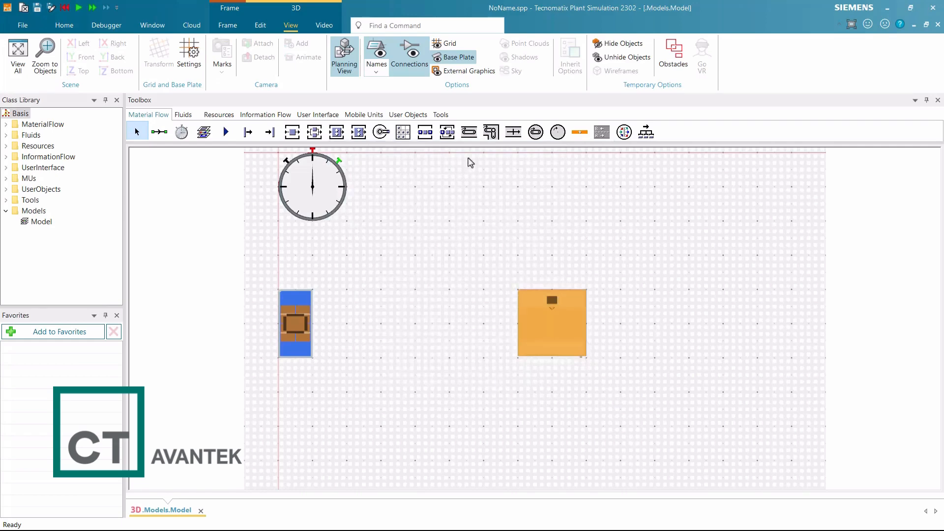
- Draw a straight 4 m conveyor between the Source and the Station
click(467, 134)
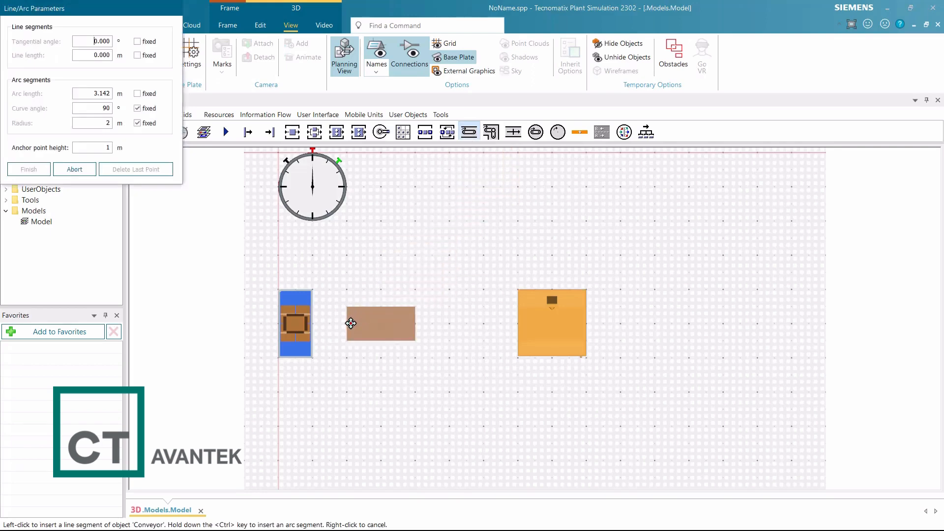
click(351, 324)
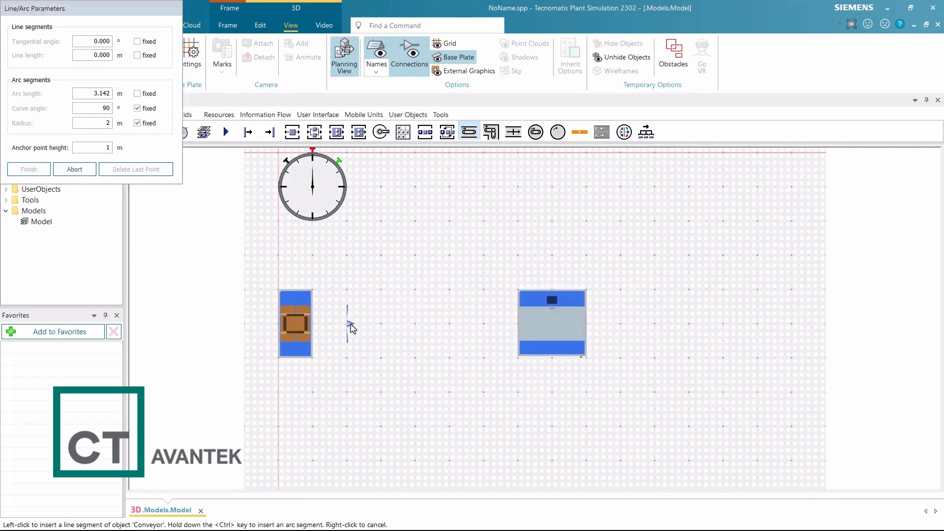
click(482, 323)
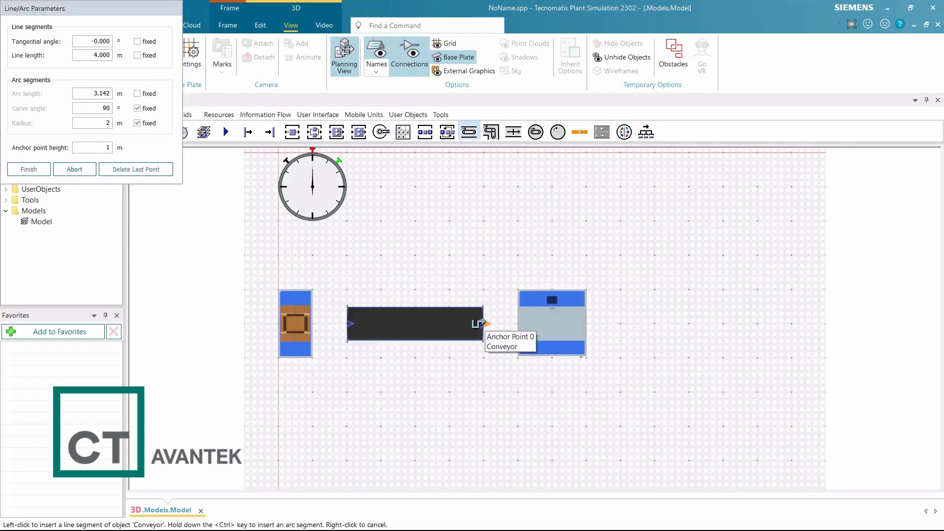
right_click(494, 364)
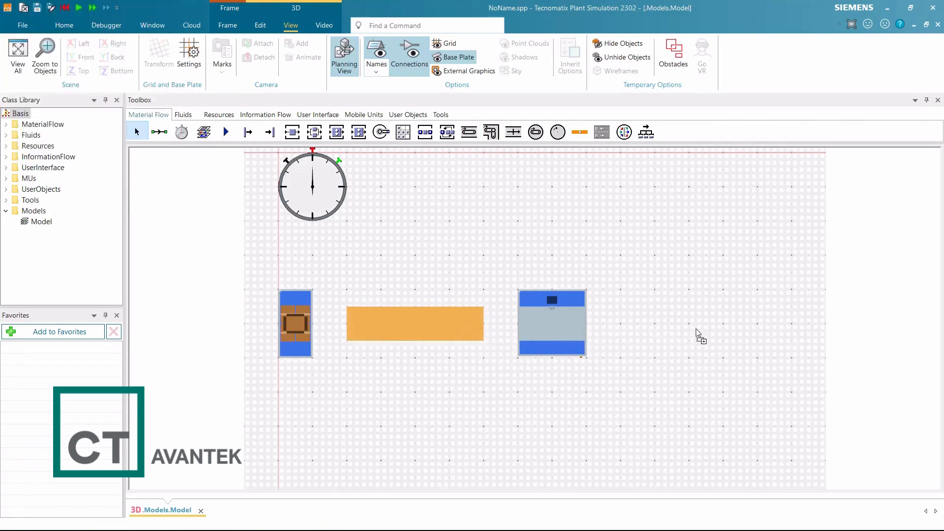
- Duplicate the conveyor onto the outgoing side of the Station and check the copy's attributes
click(727, 329)
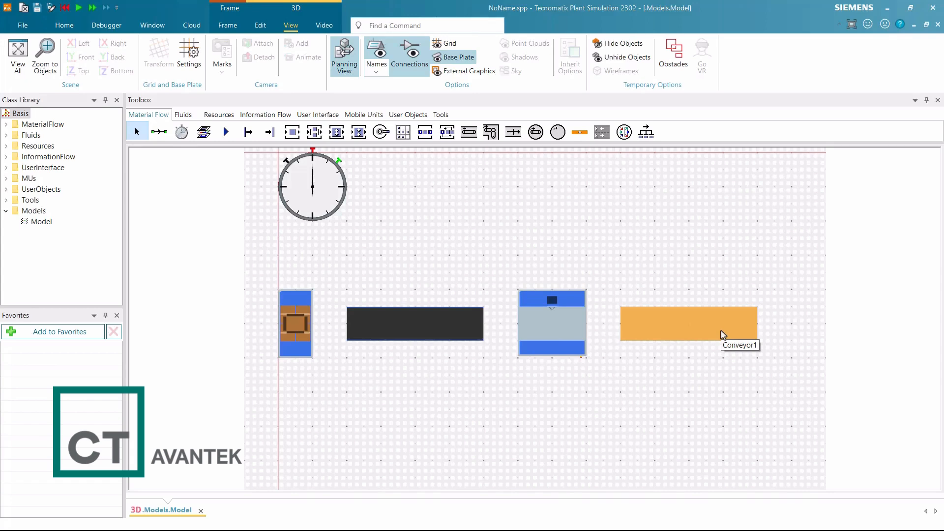
double_click(721, 331)
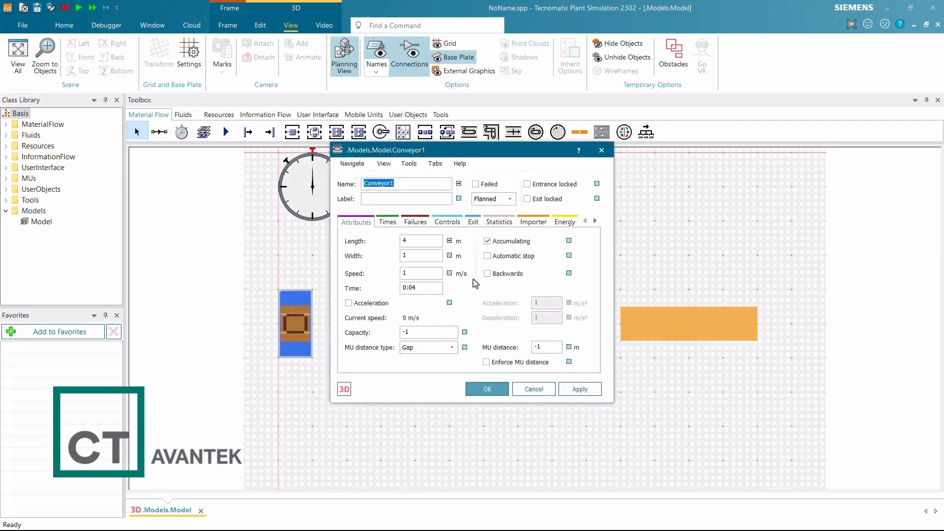
click(530, 394)
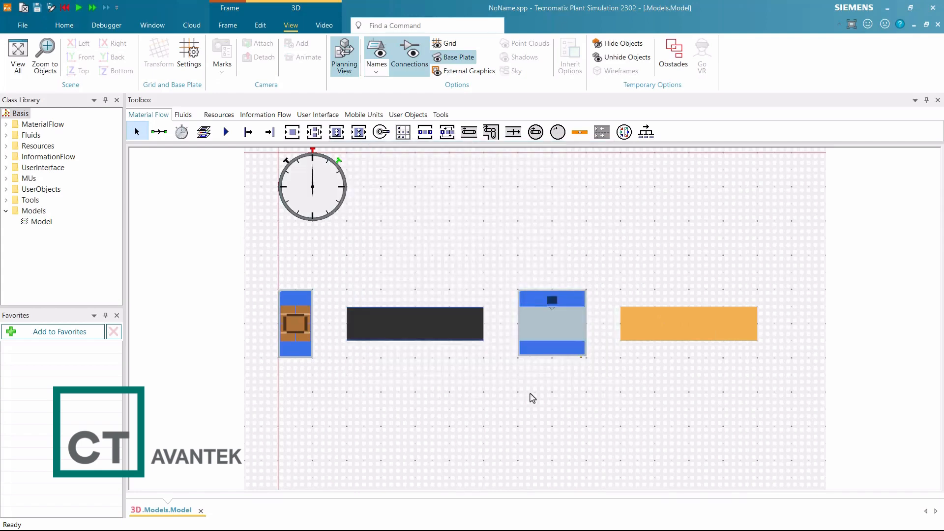
- Connect the Source to the first conveyor, that conveyor to the Station, and the Station to the second conveyor
click(158, 134)
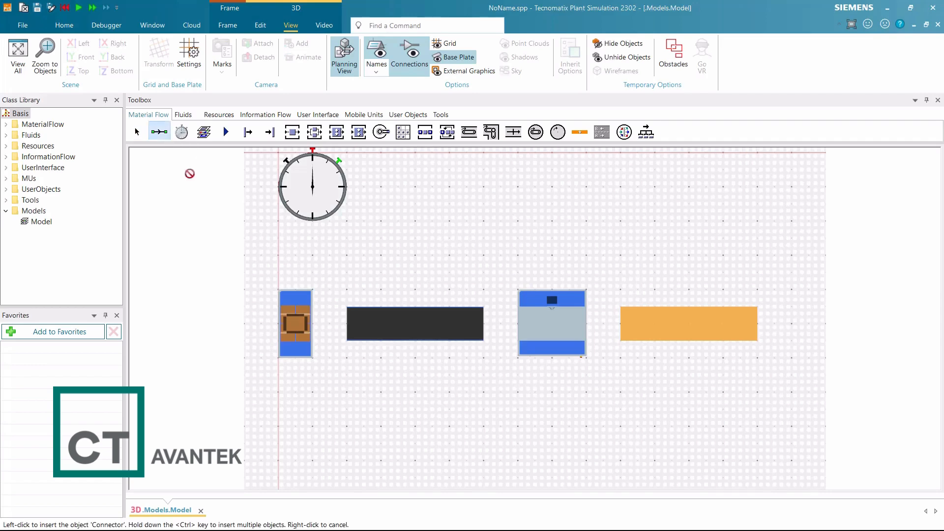
key(ctrl)
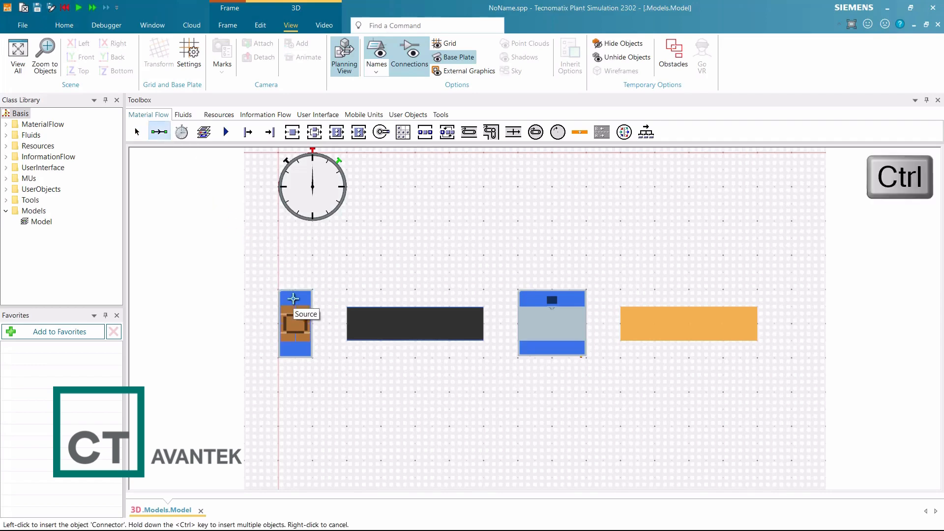
ctrl+click(293, 298)
ctrl+click(376, 320)
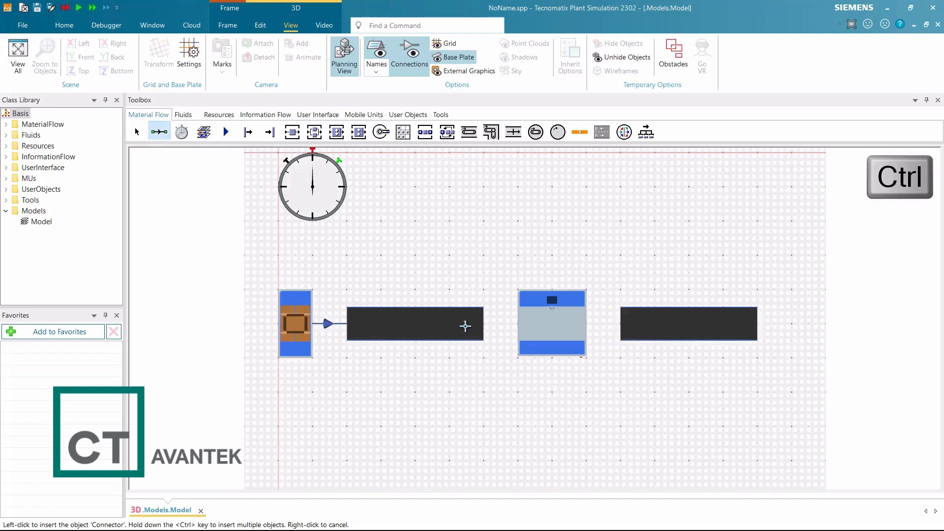
ctrl+click(465, 326)
ctrl+click(535, 322)
ctrl+click(562, 322)
ctrl+click(649, 323)
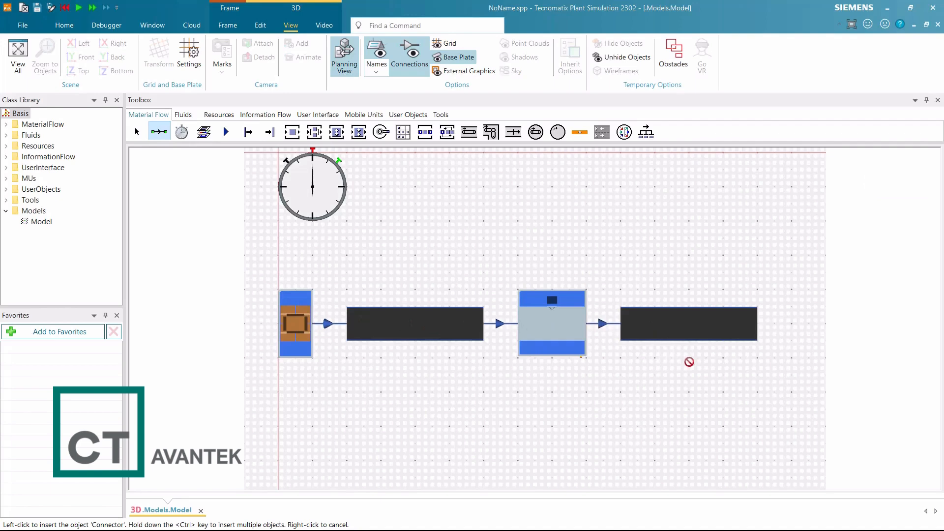
key(Escape)
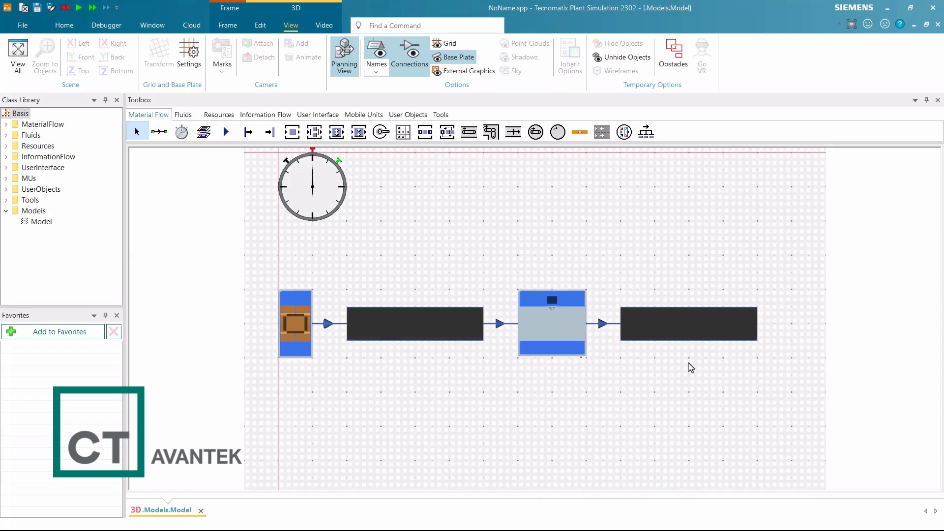
- Insert a Drain directly against the end of the second conveyor and return to the 3D perspective view
click(274, 136)
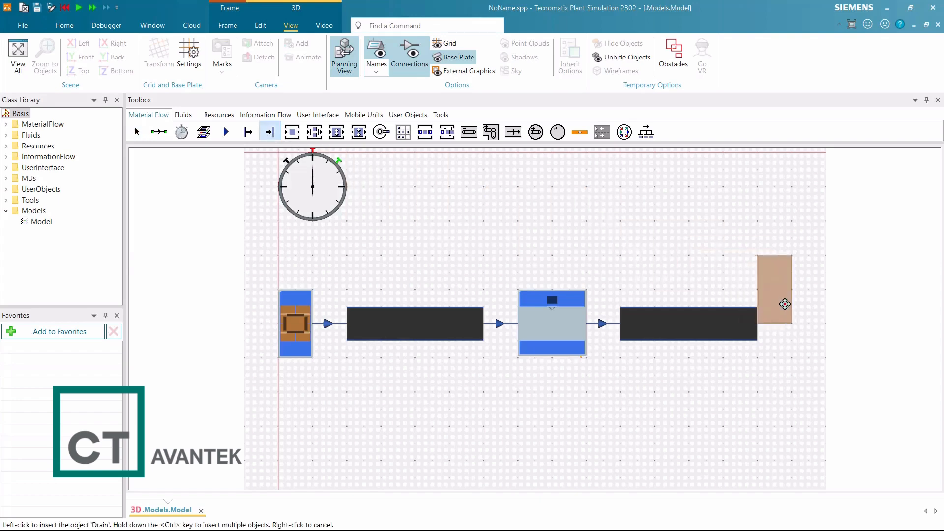
click(785, 322)
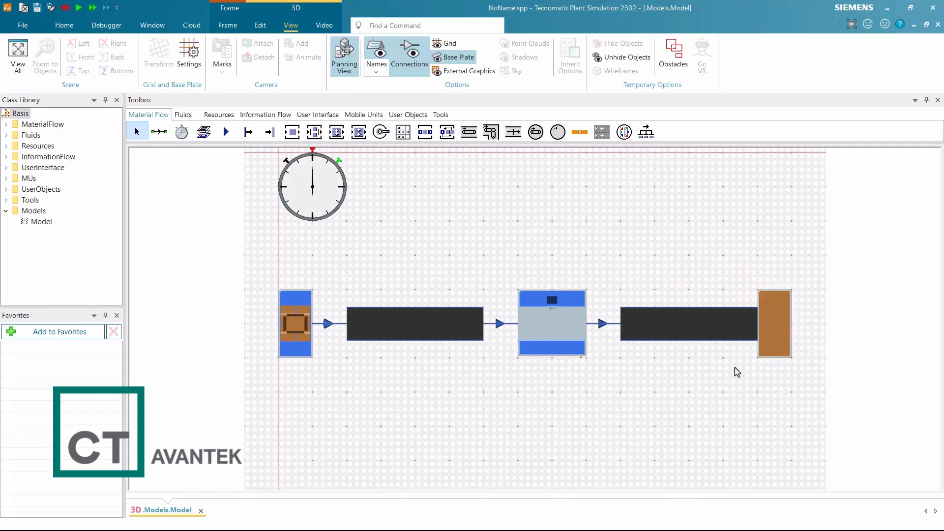
key(p)
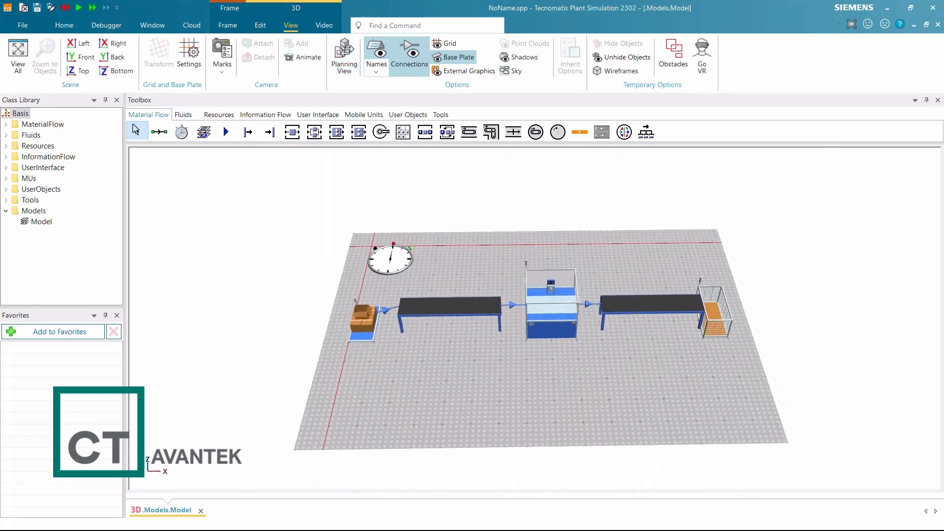
- Start the simulation and raise its speed to 70 times real time
click(64, 25)
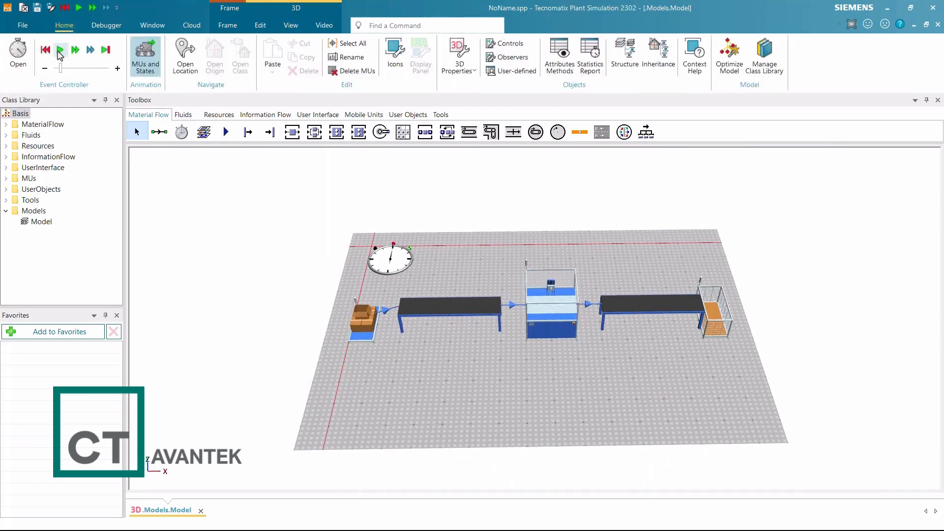
click(59, 50)
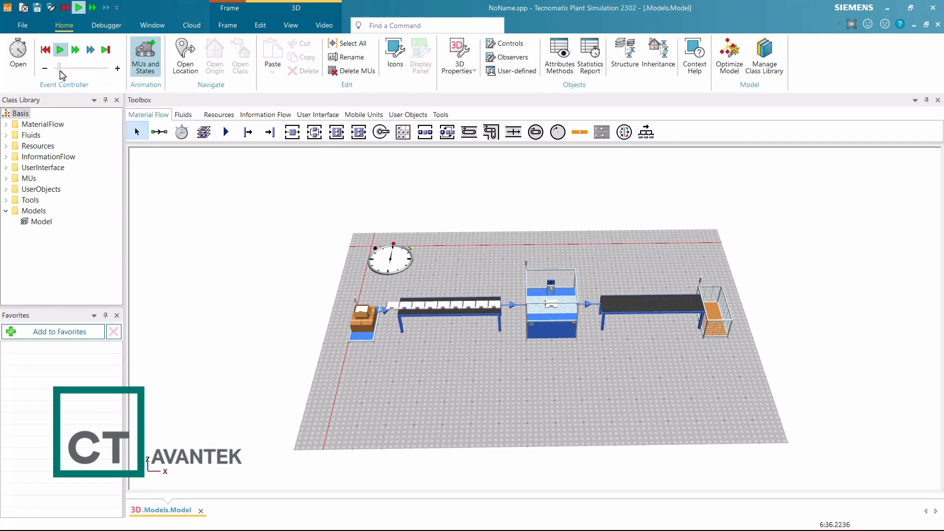
drag(60, 68, 98, 72)
- Open the model's event controller, move its dialog aside and reduce the real-time simulation speed
double_click(378, 266)
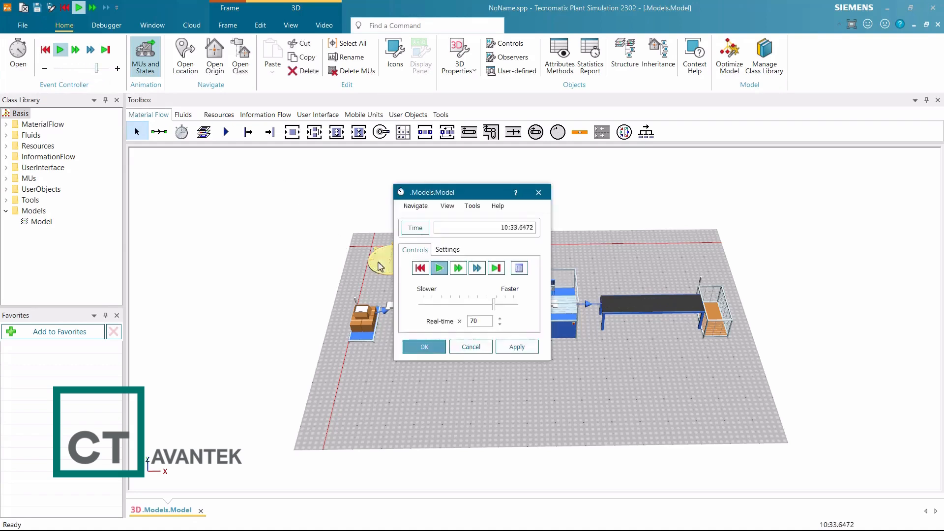
drag(336, 158, 305, 156)
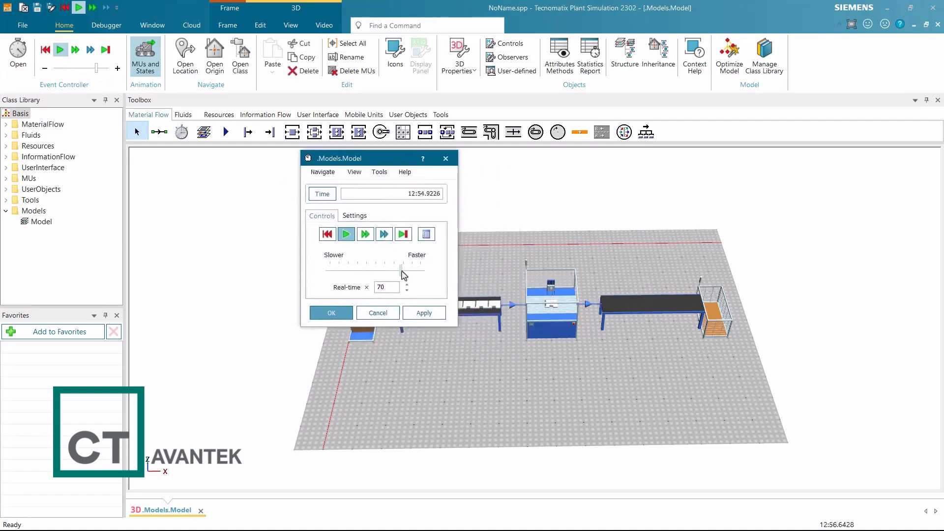
drag(401, 271, 361, 272)
click(332, 313)
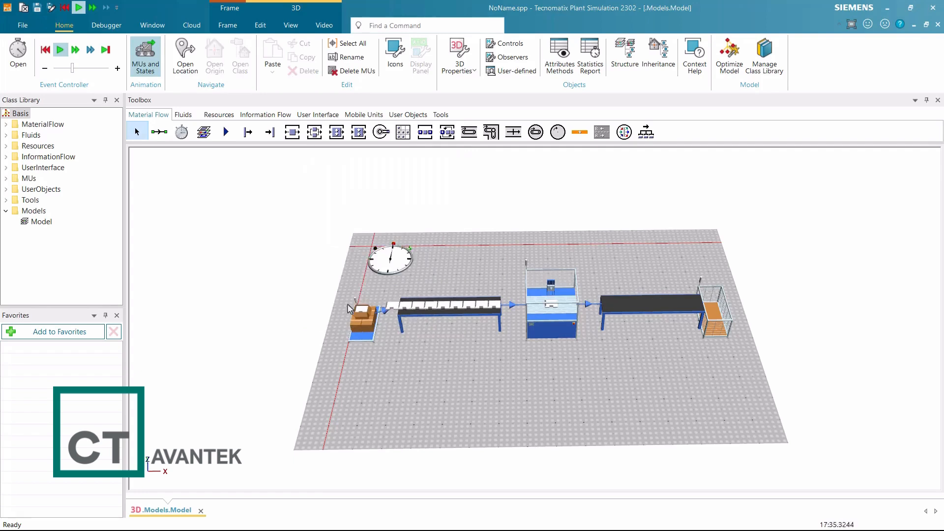
- View the model's event controller dialog and the event debugger's pending events, closing each without changes
double_click(379, 260)
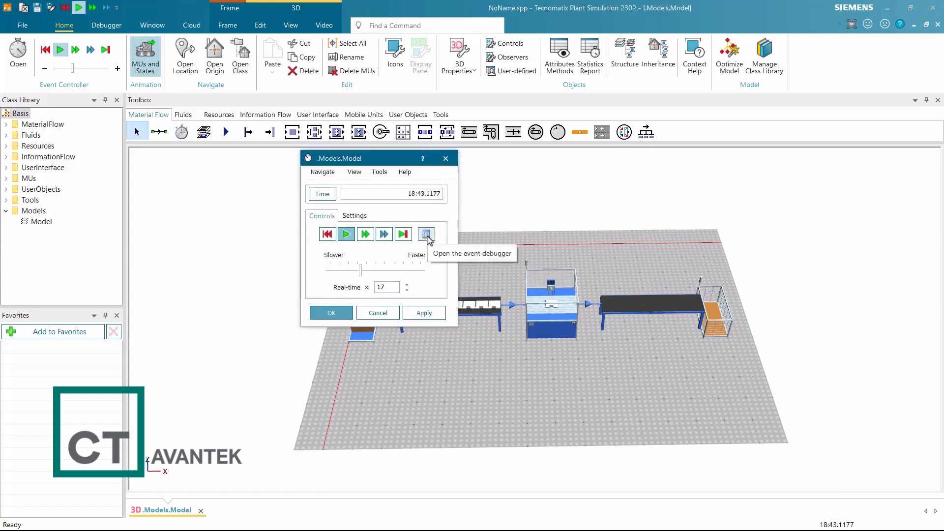
click(389, 311)
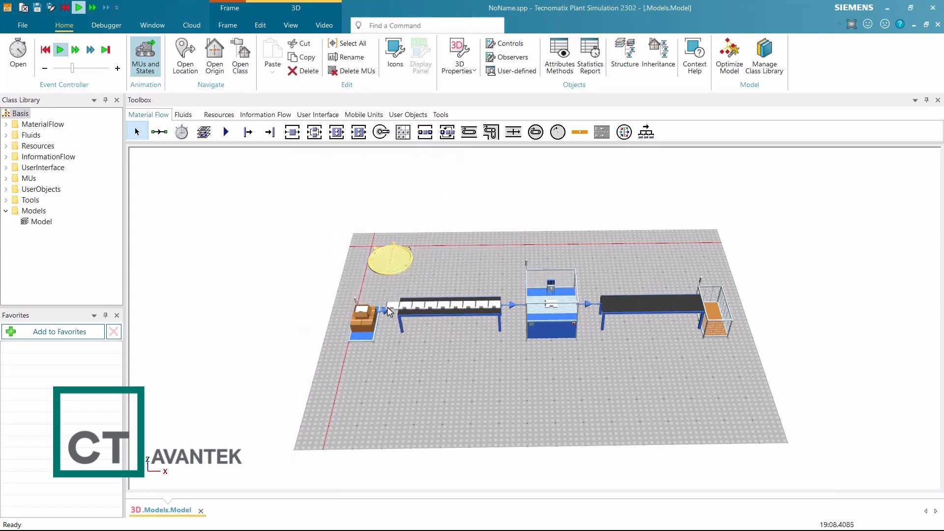
shift+double_click(388, 260)
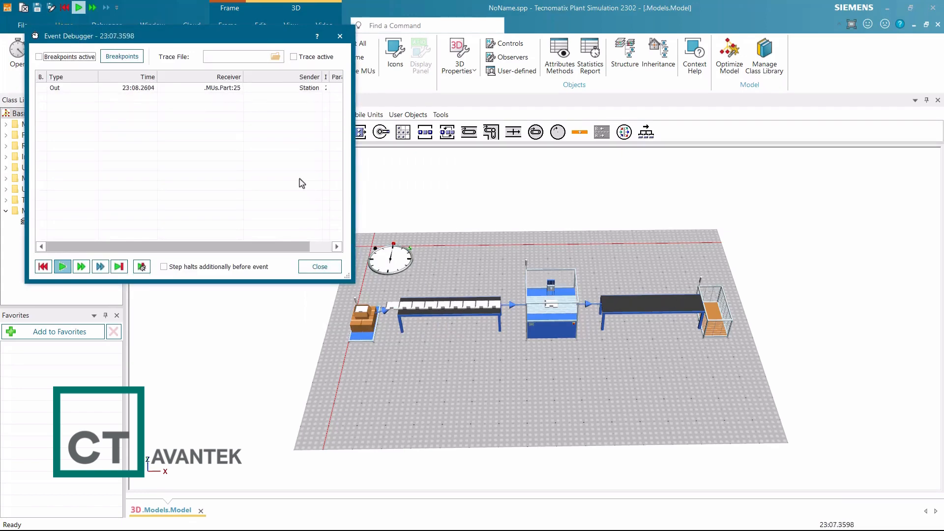
click(320, 267)
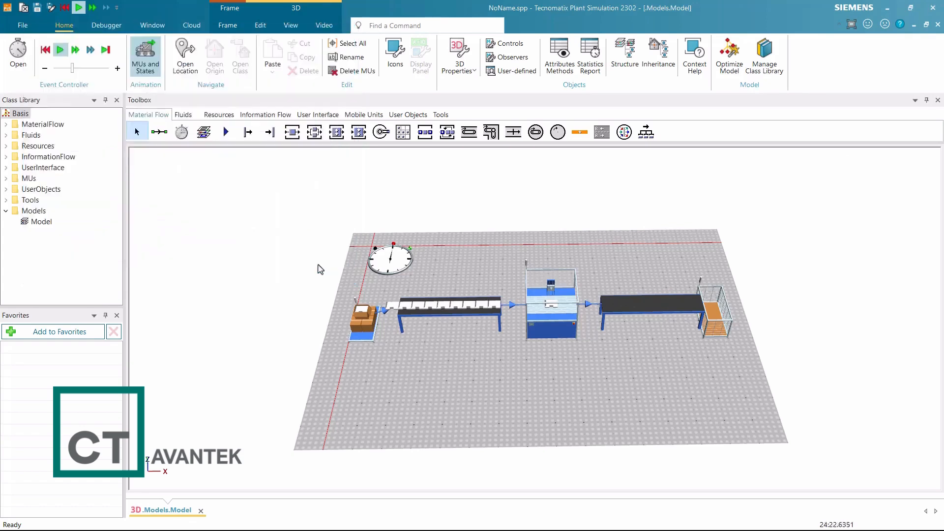
- Run the simulation to its end without animation and examine the Drain's type-dependent statistics
click(91, 51)
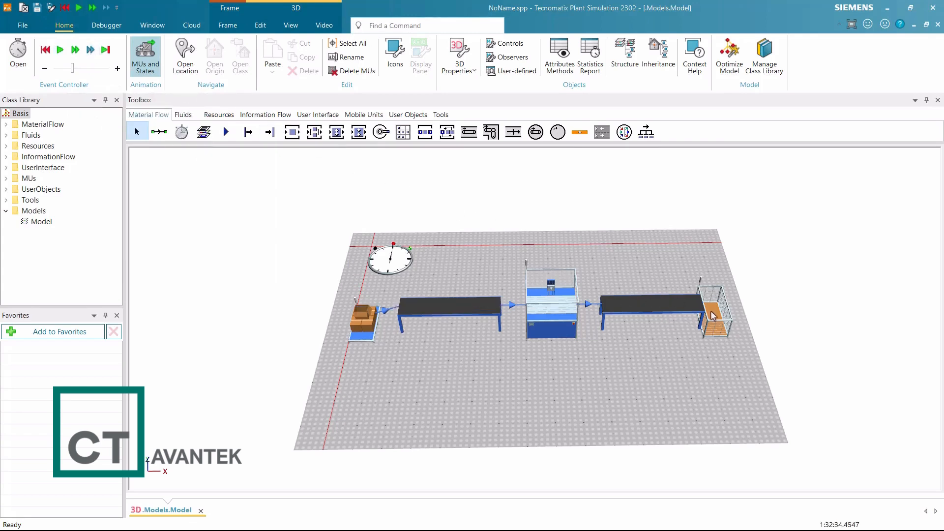
double_click(713, 315)
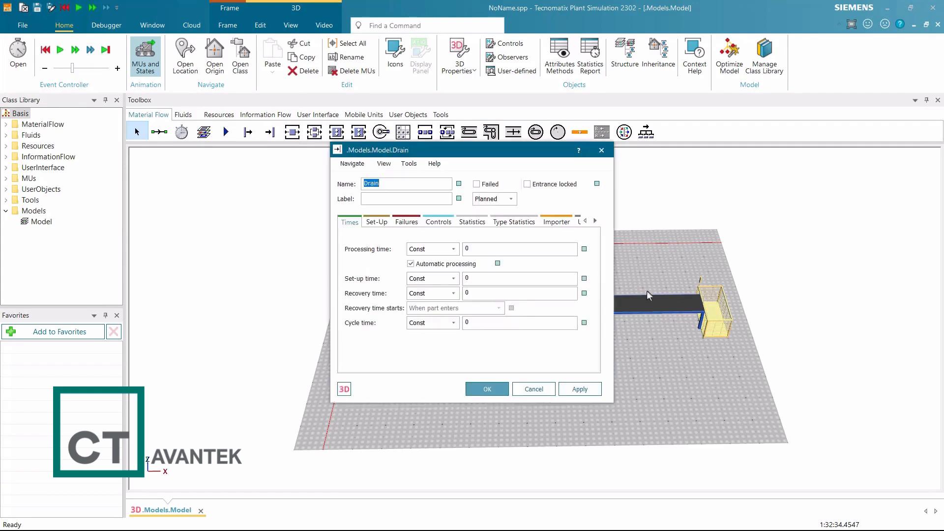
click(518, 225)
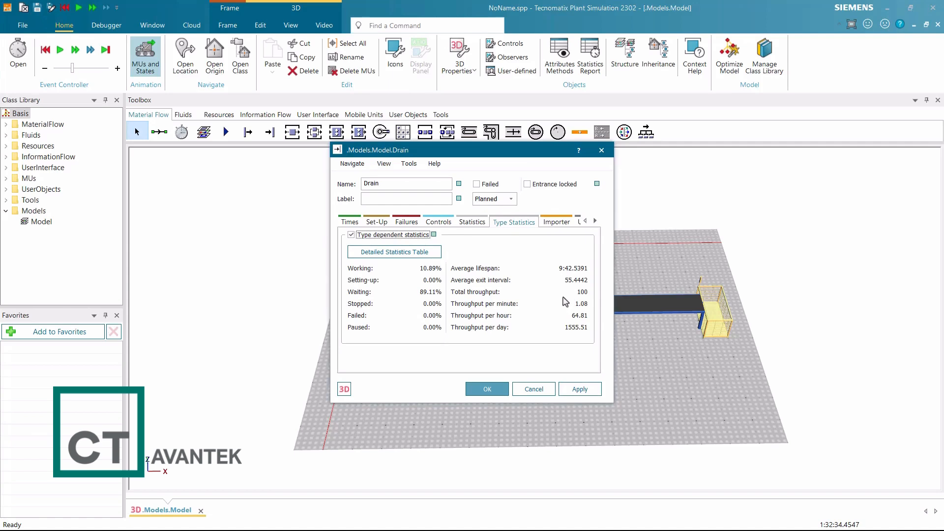
click(536, 389)
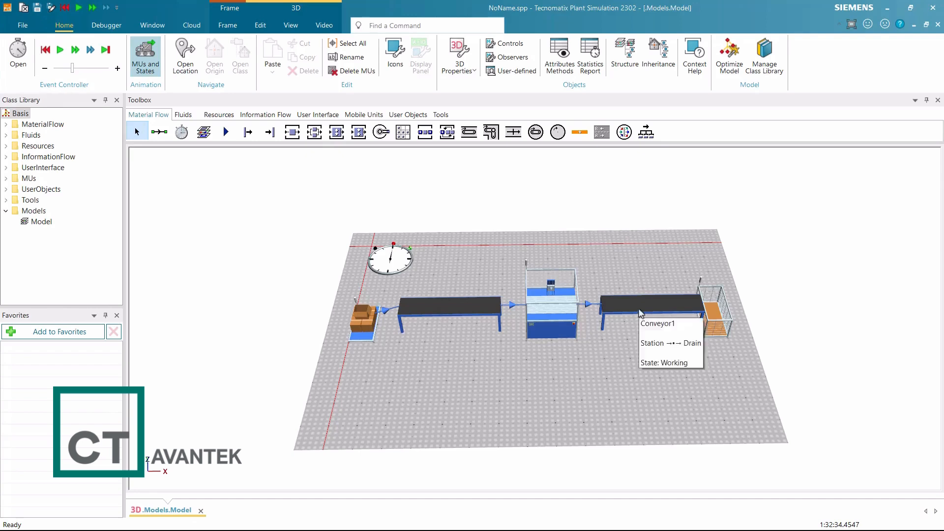
- Move the conveyor between Station and Drain towards the back and place a copy of it in front, parallel to it
drag(635, 311, 639, 271)
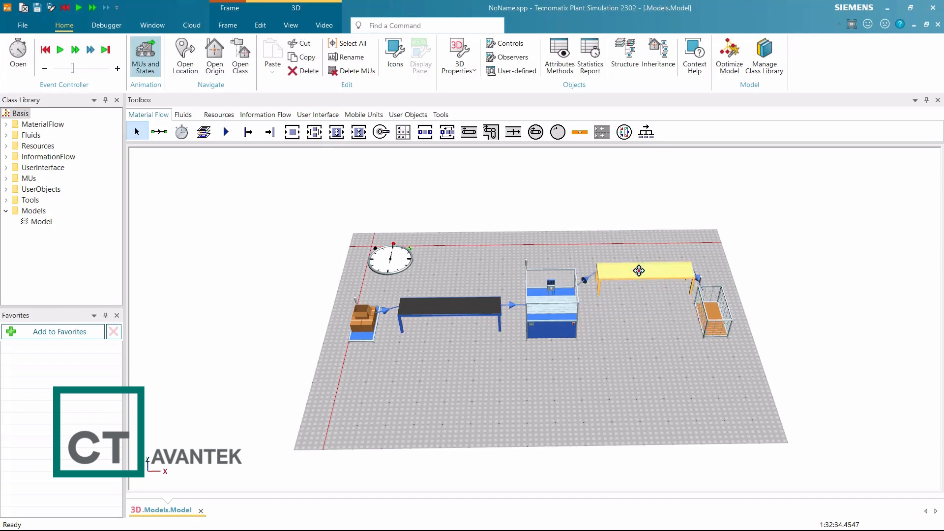
key(ctrl)
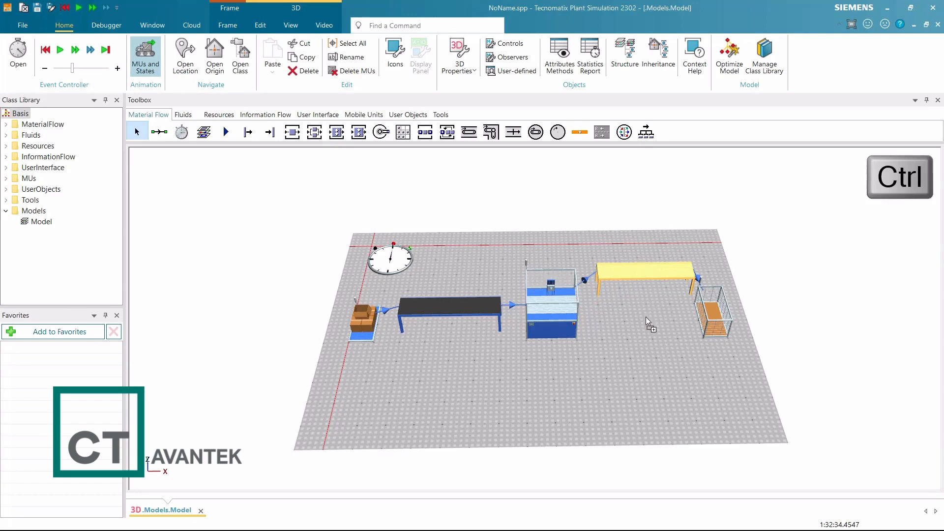
drag(648, 336, 650, 335)
click(386, 211)
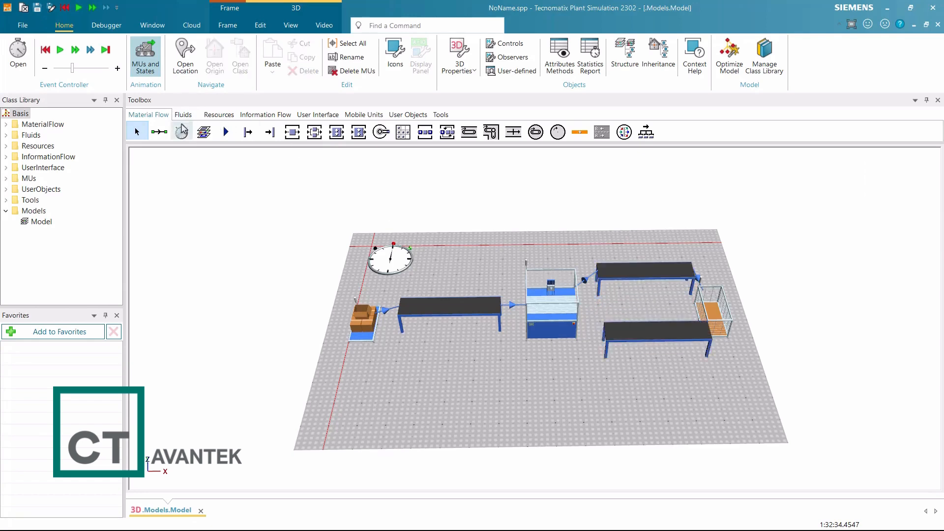
- Connect the Station to the copied front conveyor and that conveyor to the Drain
click(159, 132)
click(530, 311)
ctrl+click(607, 330)
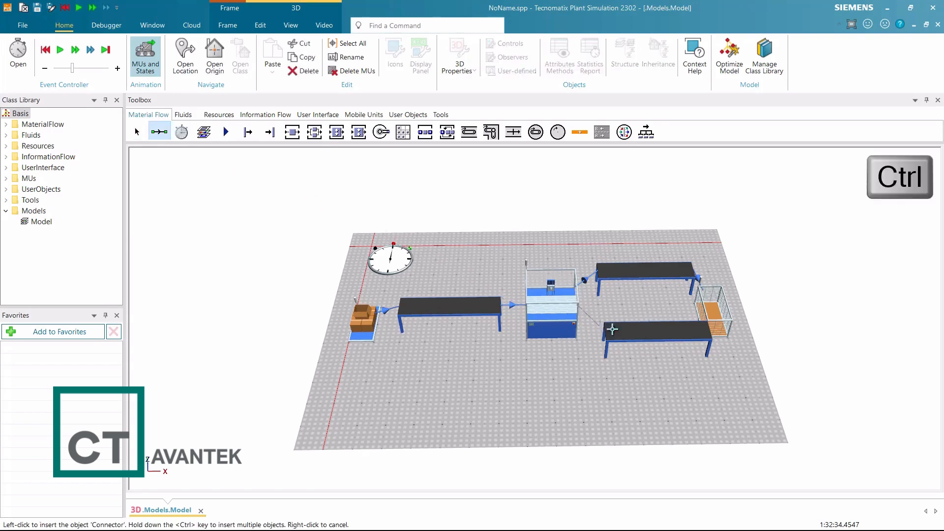
ctrl+click(717, 309)
right_click(728, 368)
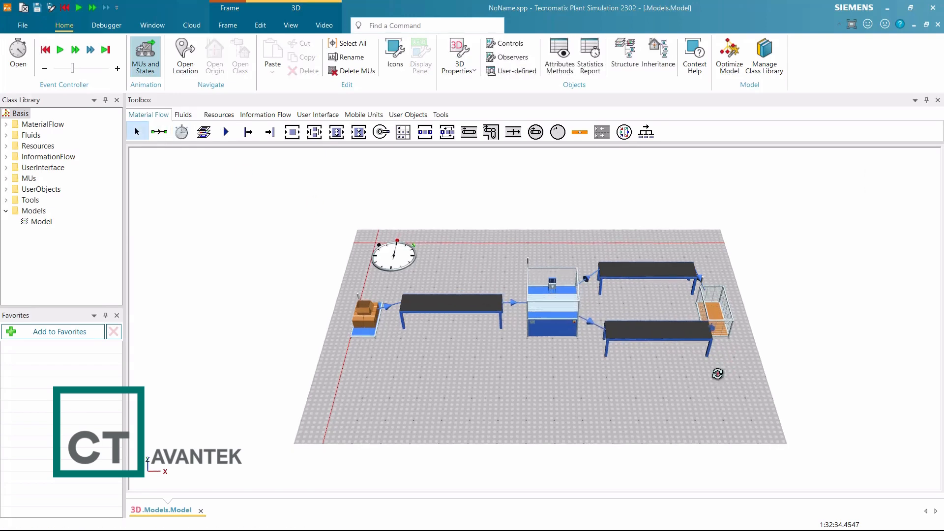
- Set the exit strategy of the model's Station to Random
scroll(641, 384, up, 1)
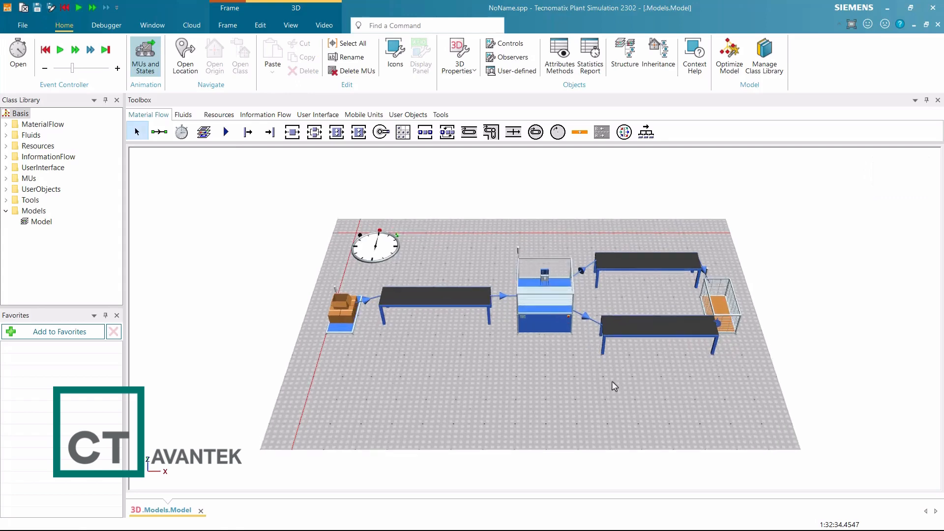
drag(612, 382, 614, 388)
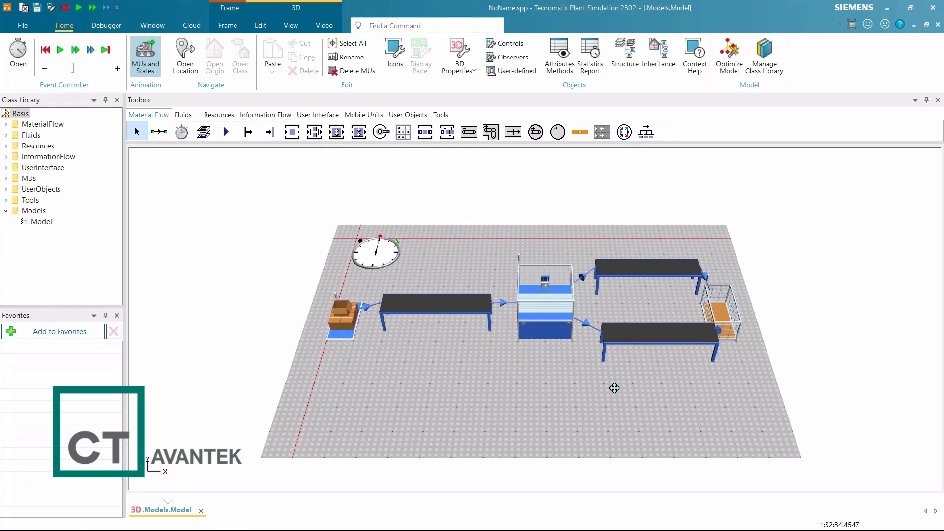
double_click(555, 331)
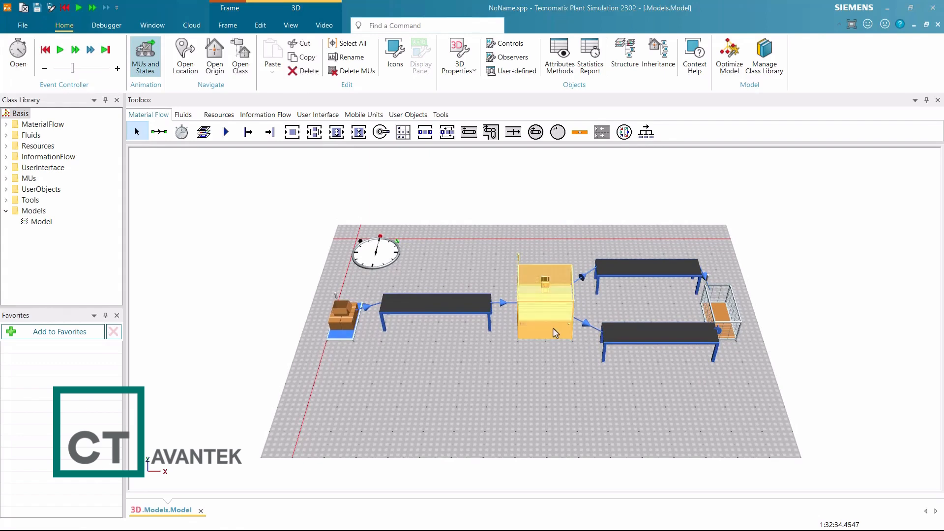
click(464, 222)
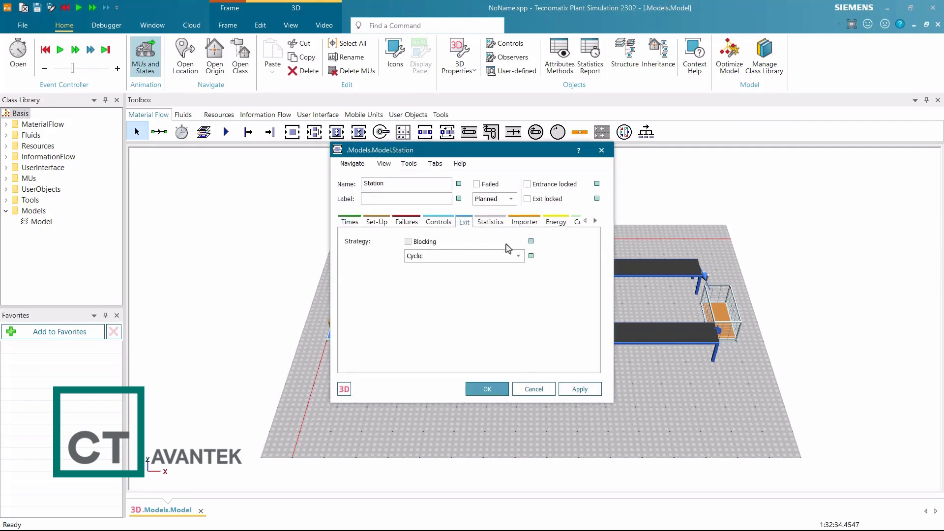
click(520, 255)
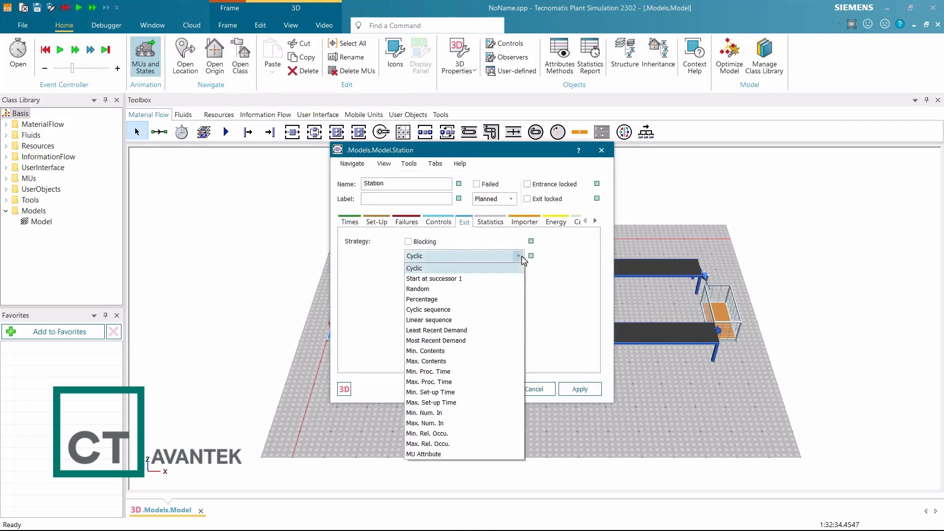
click(508, 289)
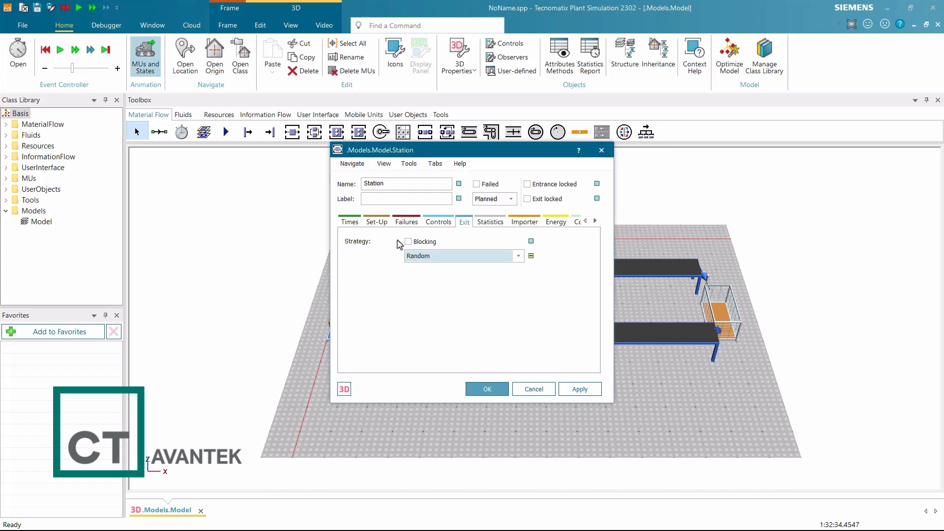
click(481, 389)
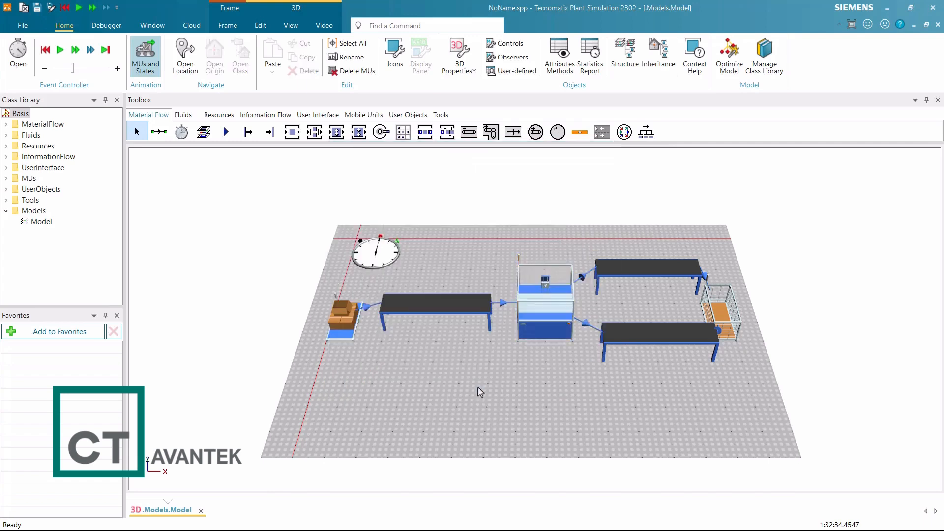
- Reset and rerun the simulation with increased speed, fast-forwarding it to the end
click(46, 49)
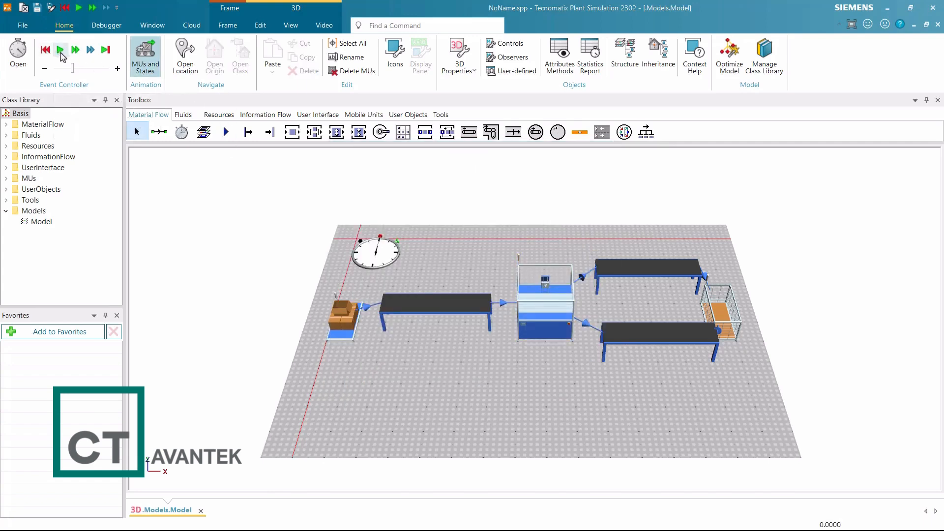
click(60, 50)
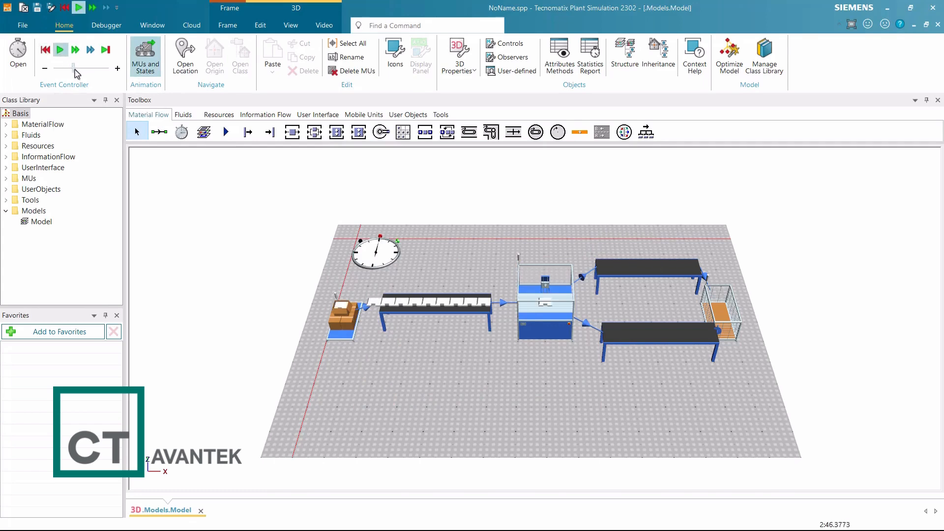
drag(75, 70, 79, 70)
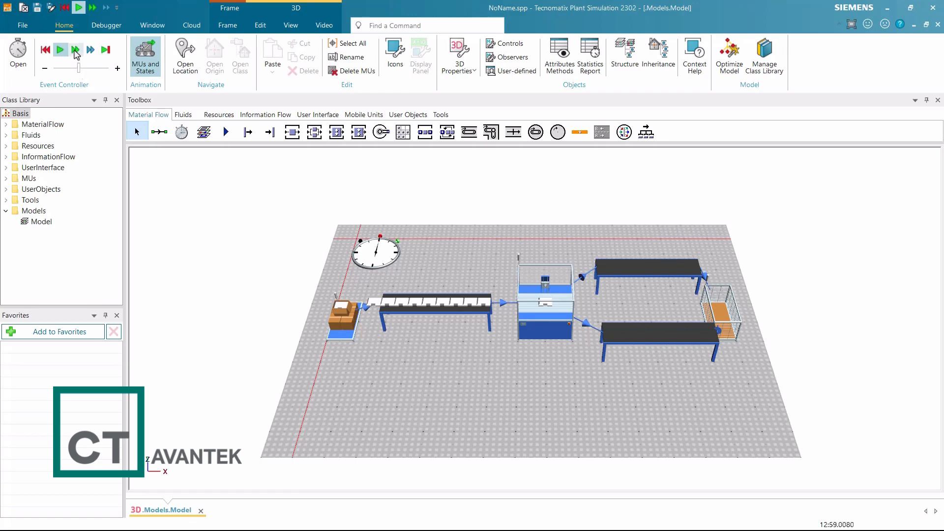
click(75, 52)
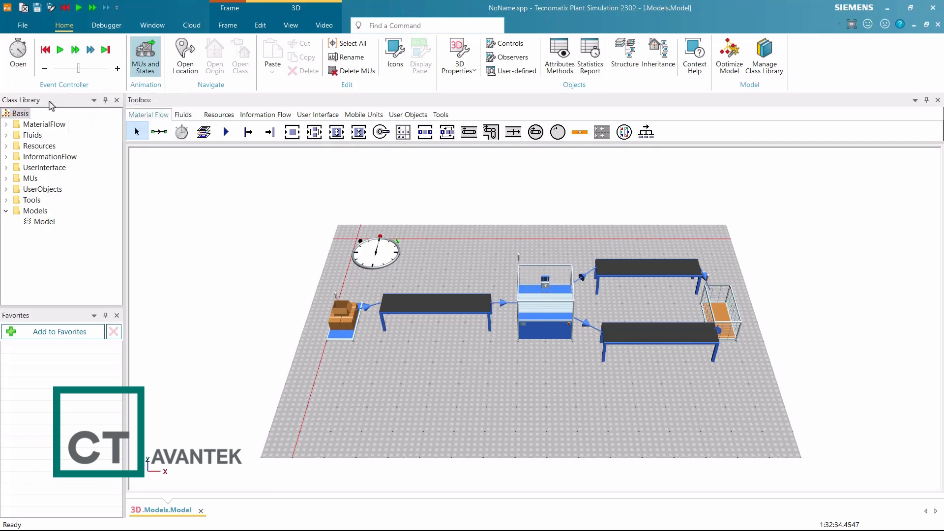
- Set the recovery time of the MaterialFlow Station class to 10 seconds and check the inherited value in the model's Station
click(9, 126)
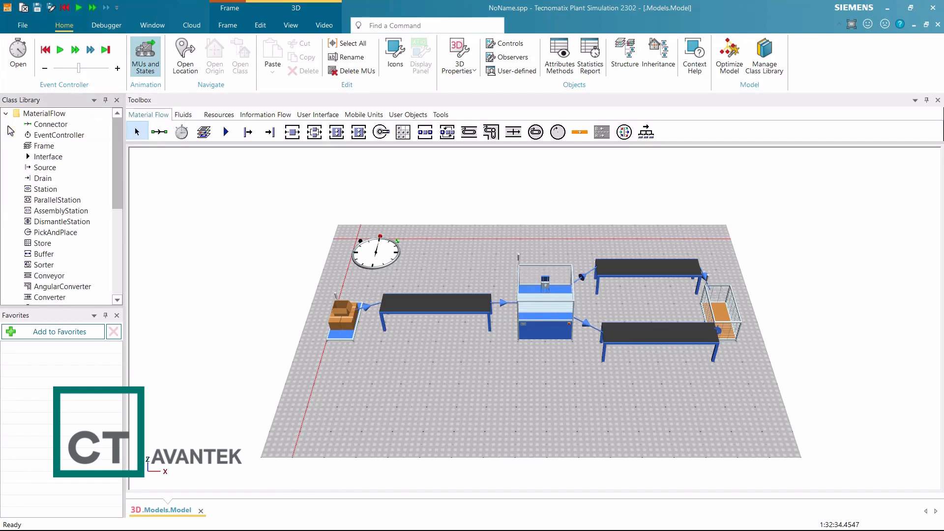
double_click(45, 189)
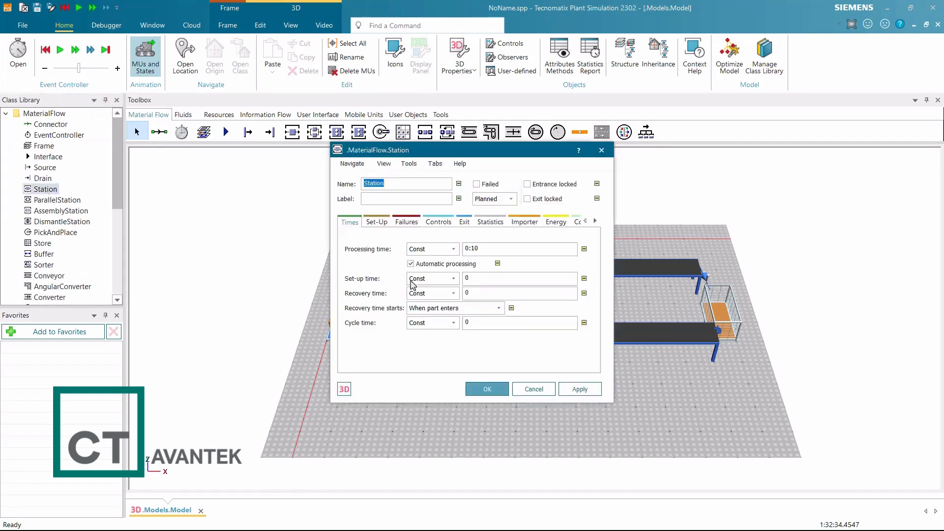
click(475, 295)
key(BackSpace)
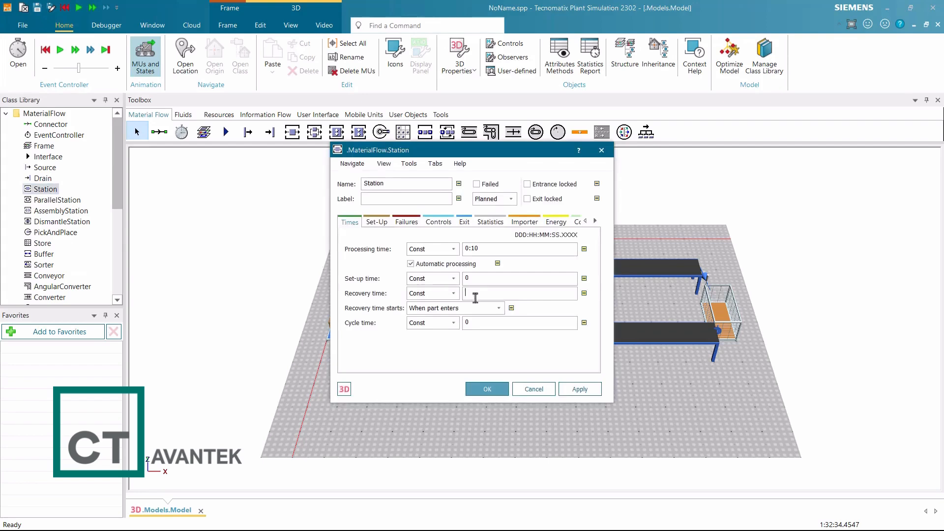
text(10)
click(487, 389)
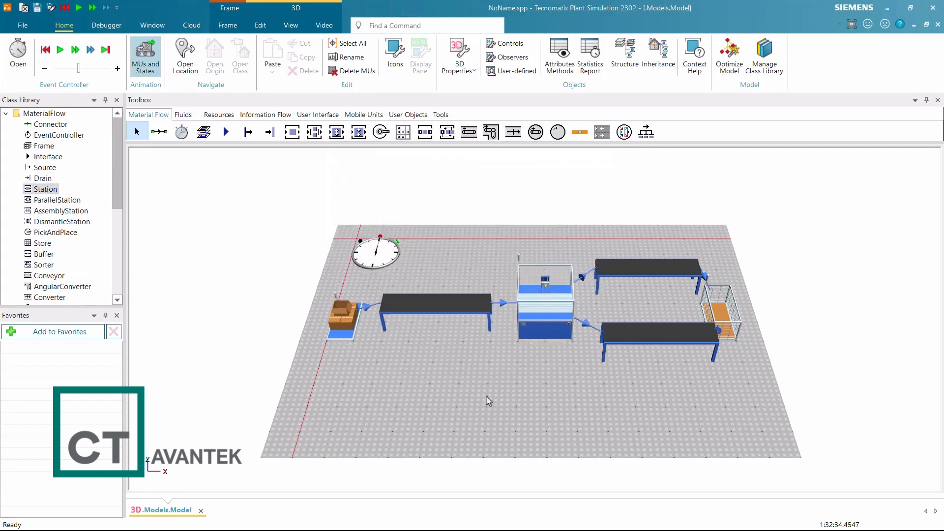
double_click(535, 328)
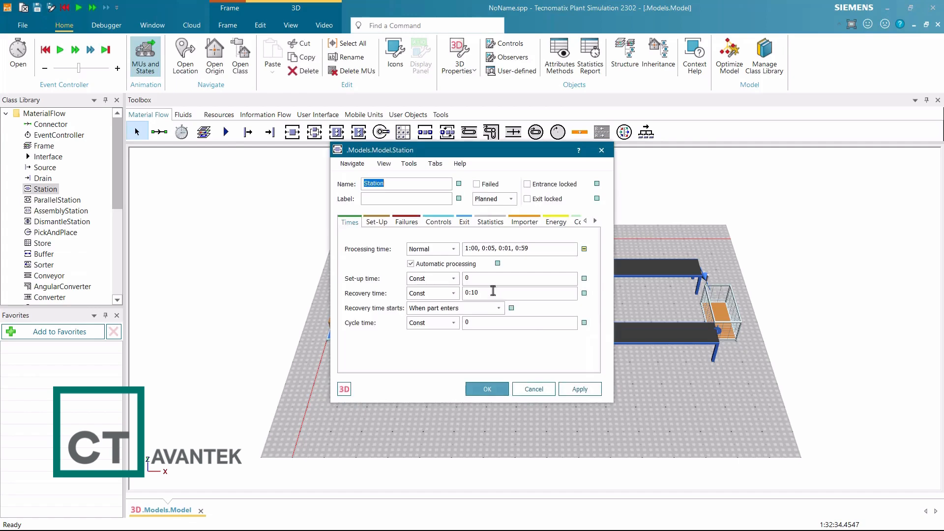
click(533, 388)
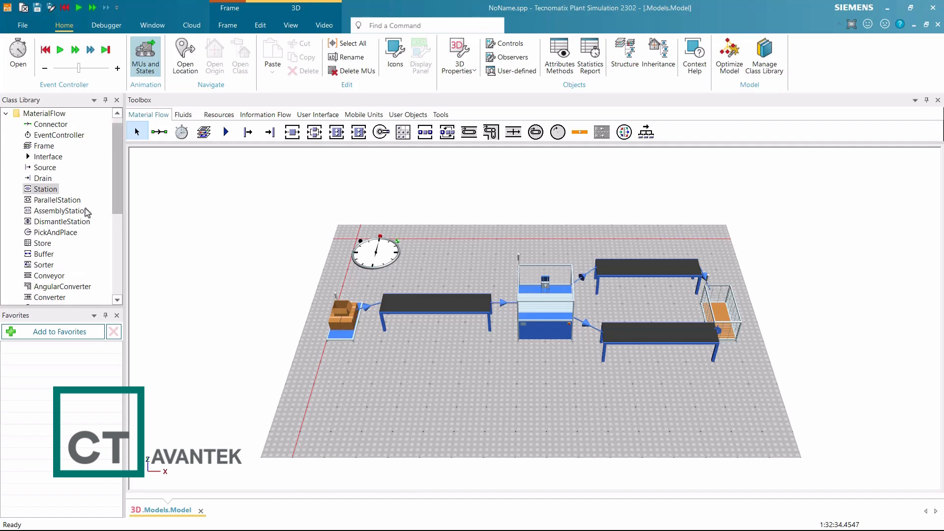
- Duplicate the MaterialFlow Station class so that the copy sits in the UserObjects folder
right_click(47, 191)
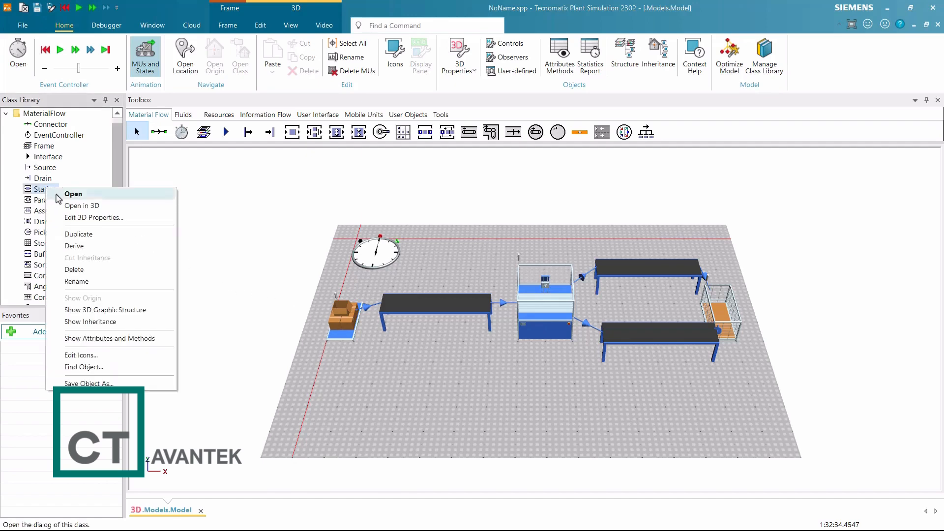
click(76, 234)
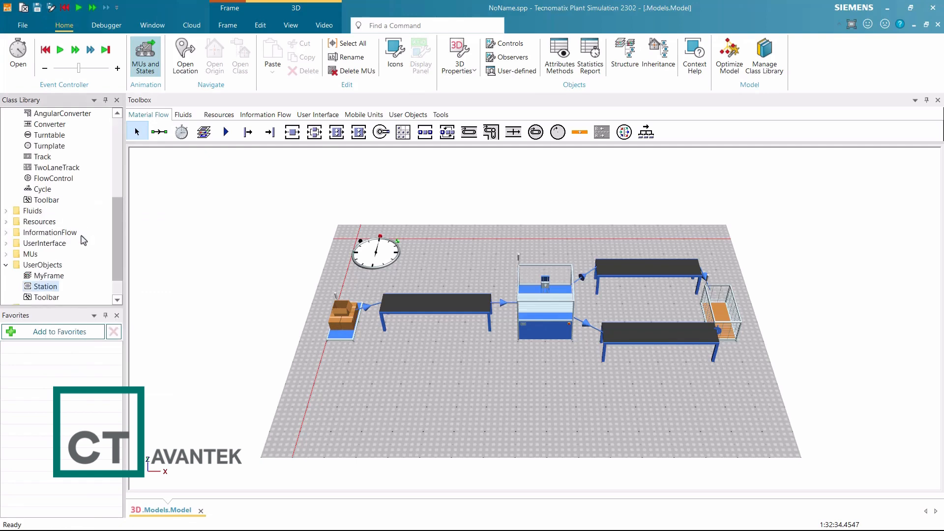
scroll(84, 240, down, 1)
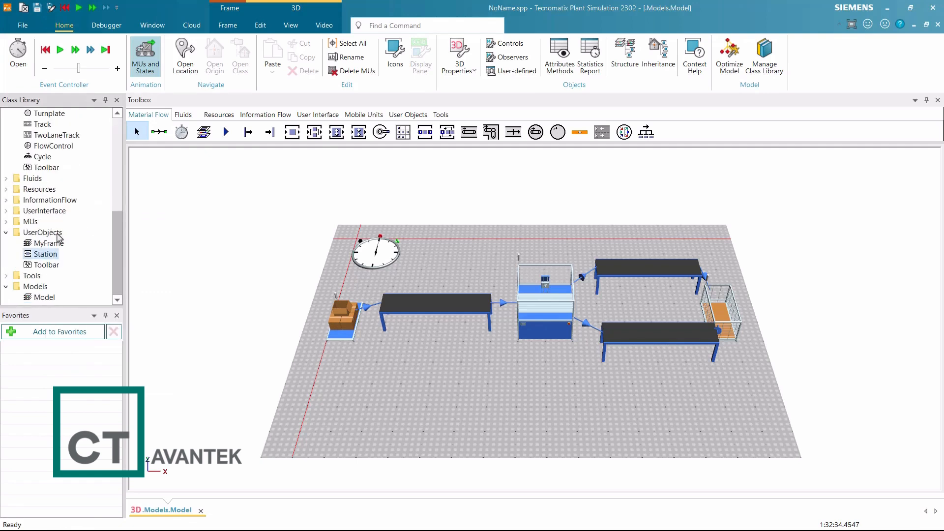
click(58, 233)
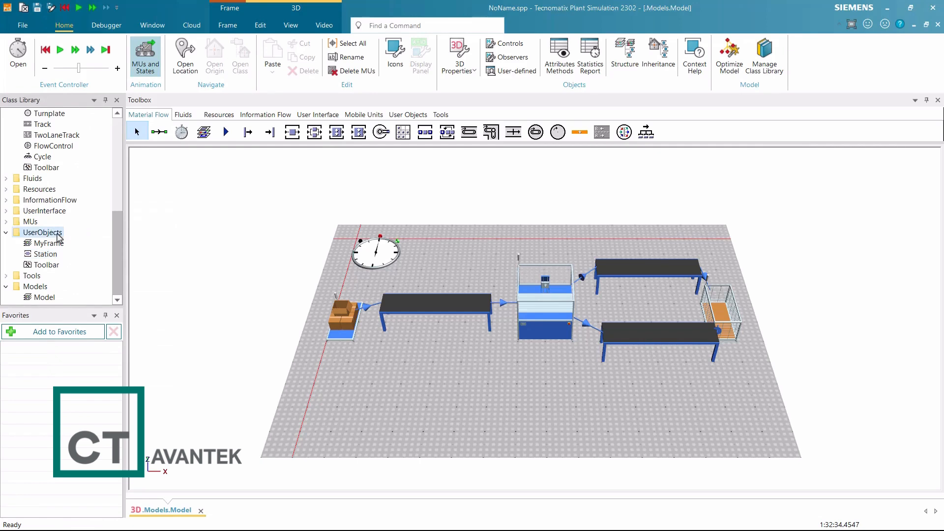
- Rename the Station copy in UserObjects to MyStation and add it to the User Objects toolbox
right_click(48, 254)
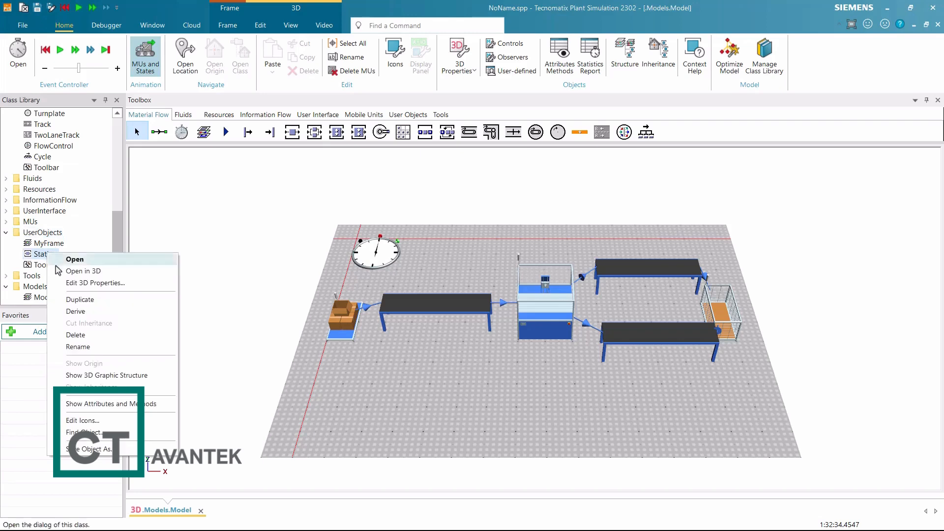
click(78, 347)
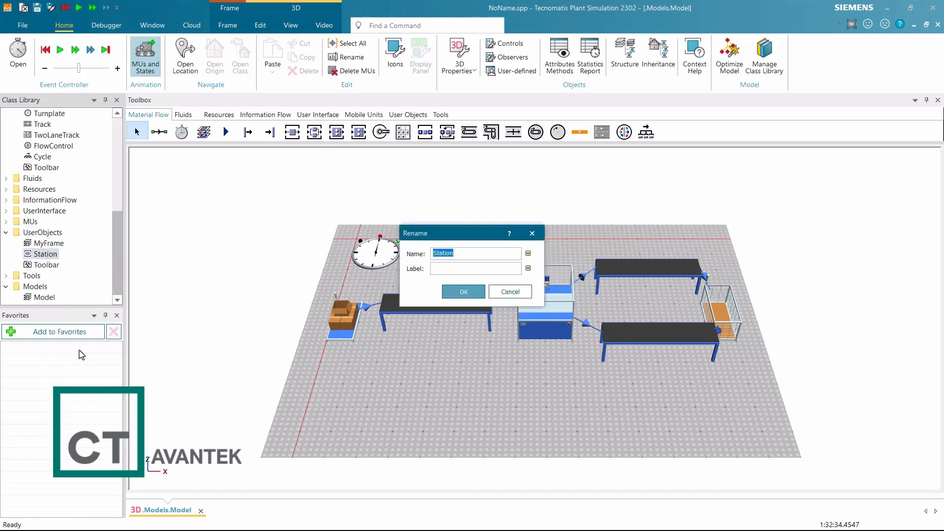
text(MyStation)
key(Return)
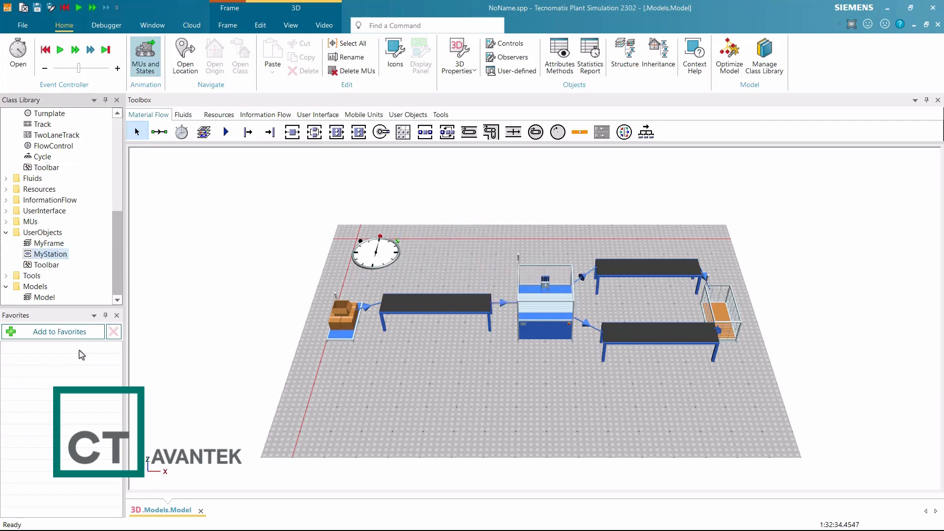
click(409, 115)
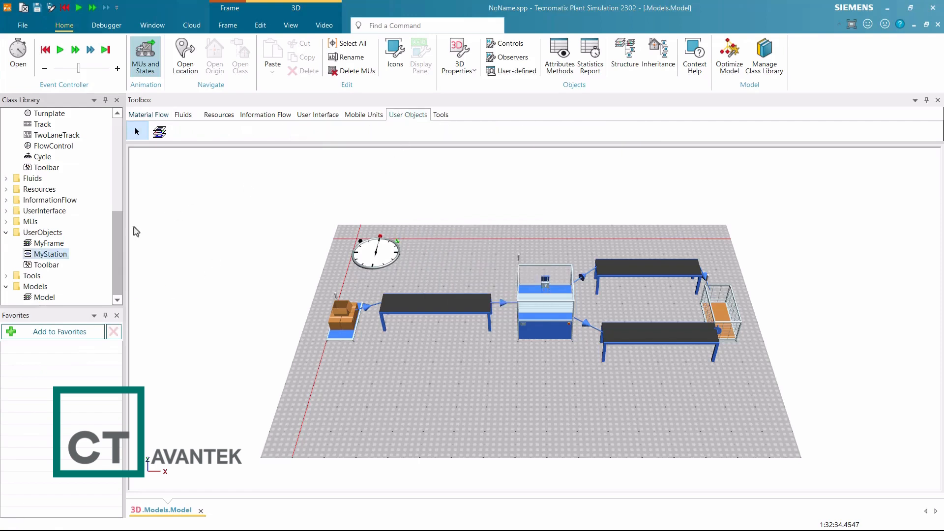
drag(59, 255, 191, 139)
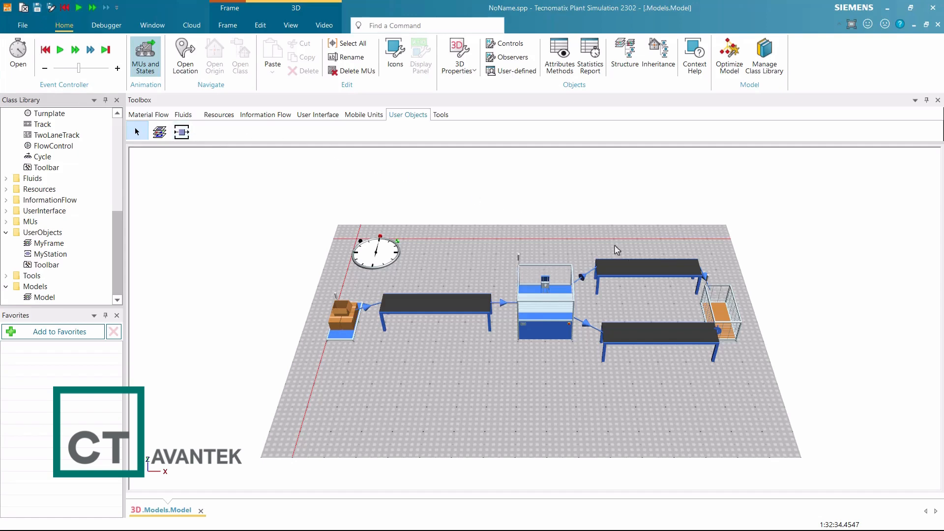
- Move the Drain farther from the conveyors and insert a MyStation on the connection between the rear exit conveyor and the Drain
drag(721, 314, 821, 315)
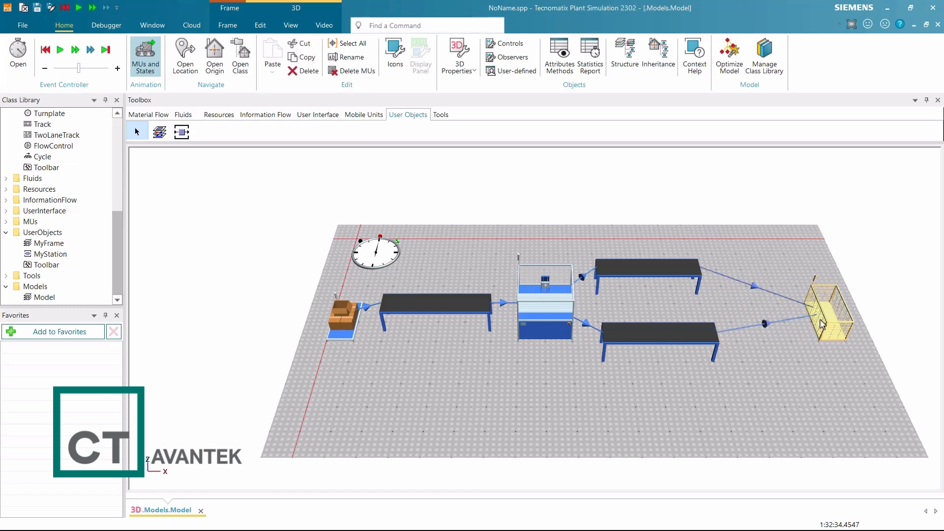
click(792, 365)
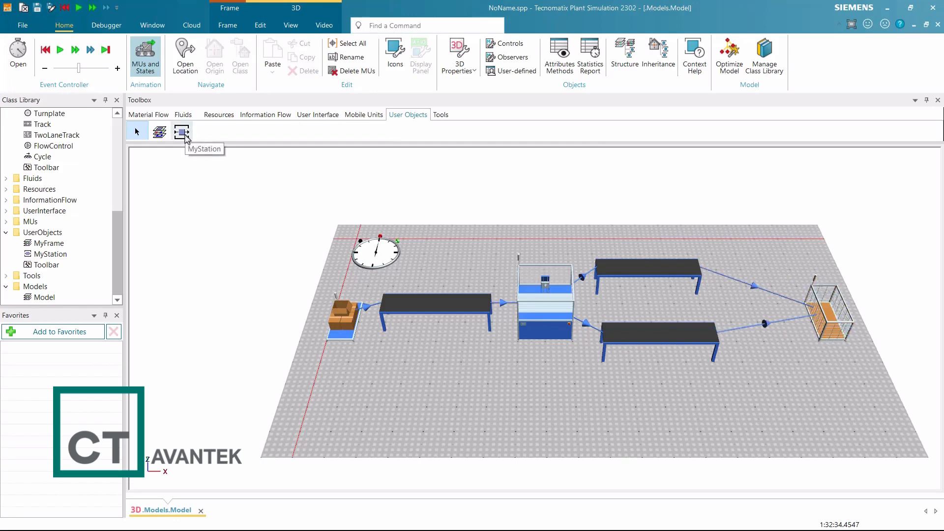
drag(181, 132, 755, 290)
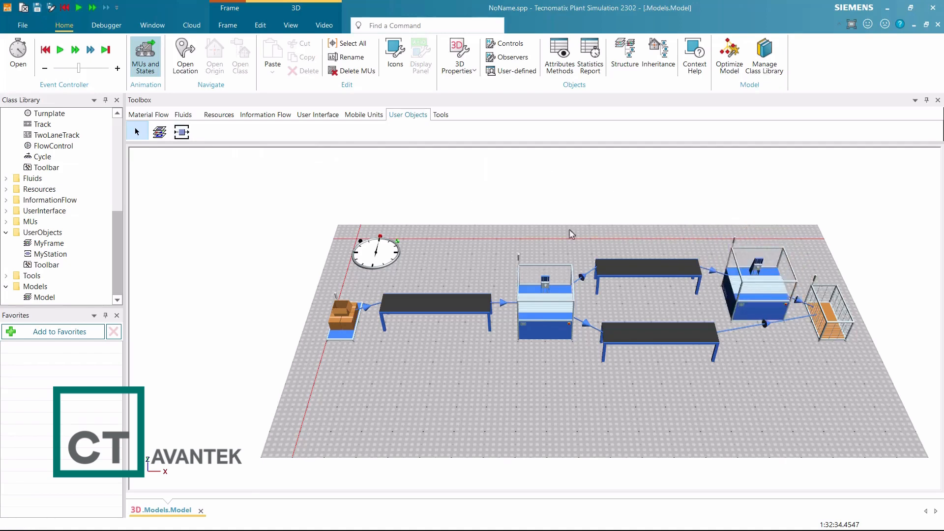
- Insert a standard Station between the front exit conveyor and the Drain, and shift the MyStation slightly back to make room
click(149, 115)
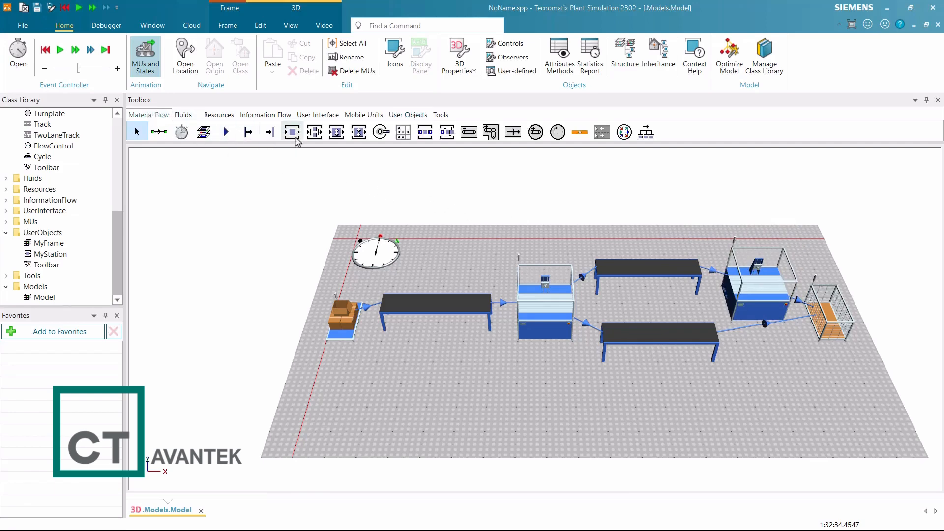
drag(294, 139, 753, 272)
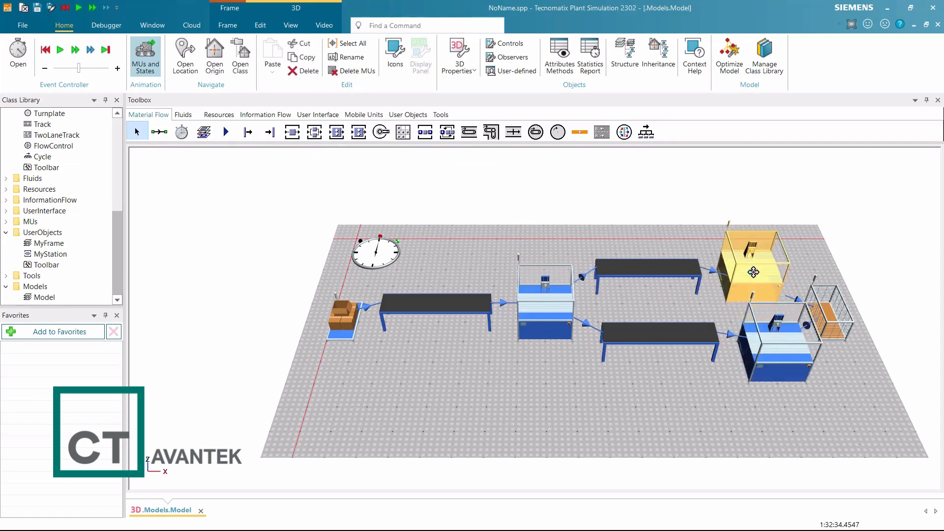
click(822, 264)
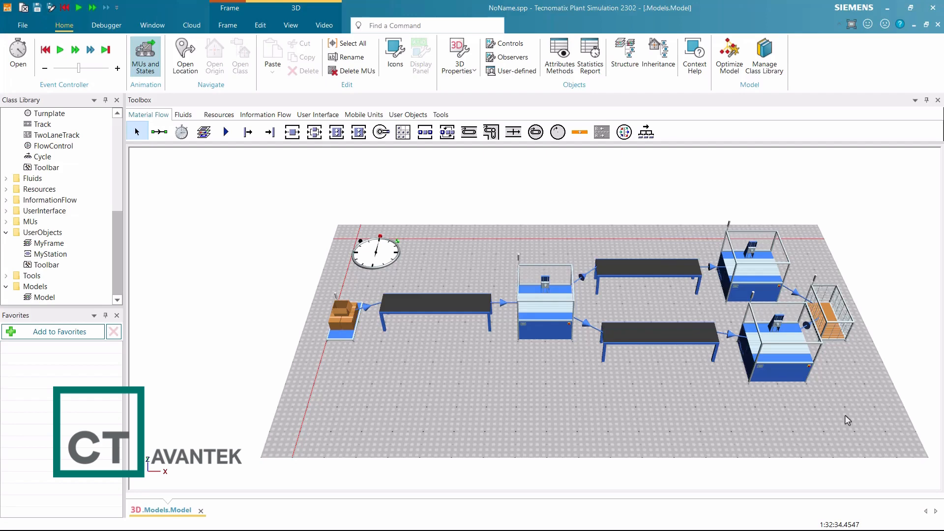
- Set the processing time of the MyStation class to 35 seconds
click(408, 116)
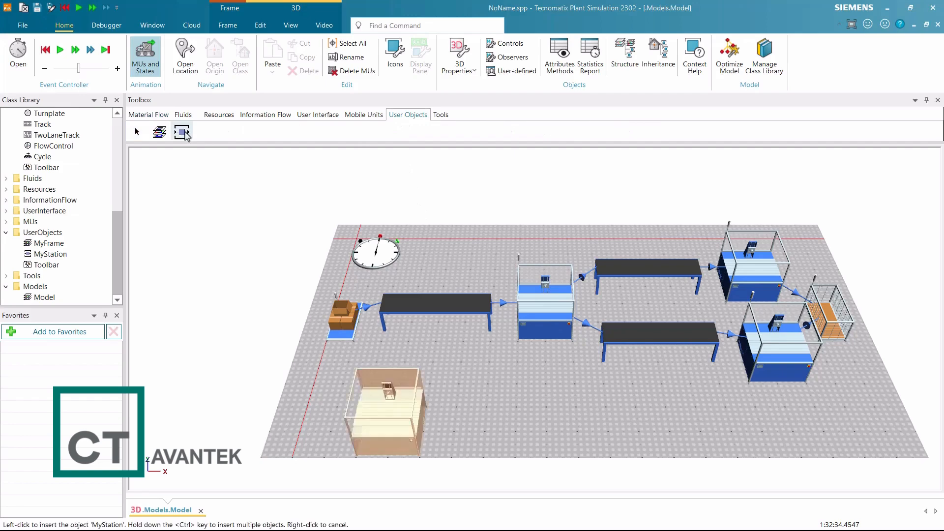
double_click(182, 132)
drag(484, 248, 471, 247)
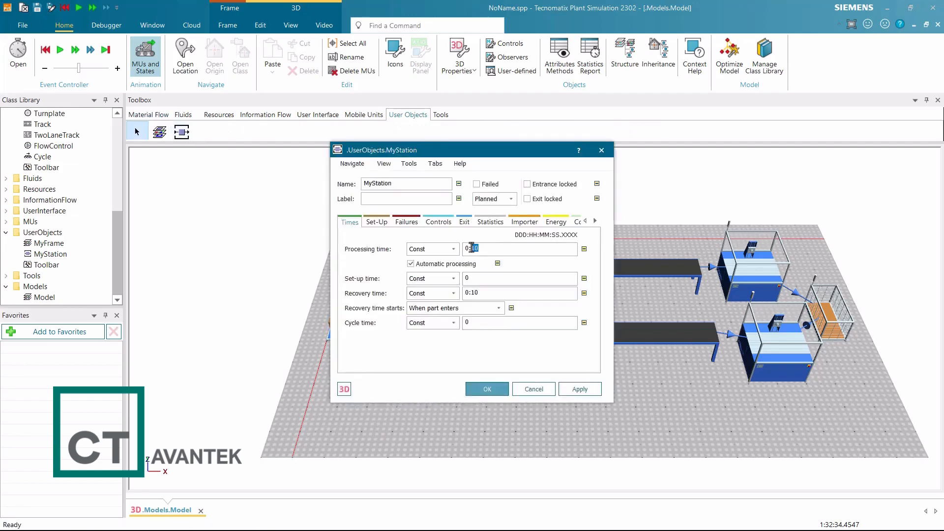
text(35)
click(485, 390)
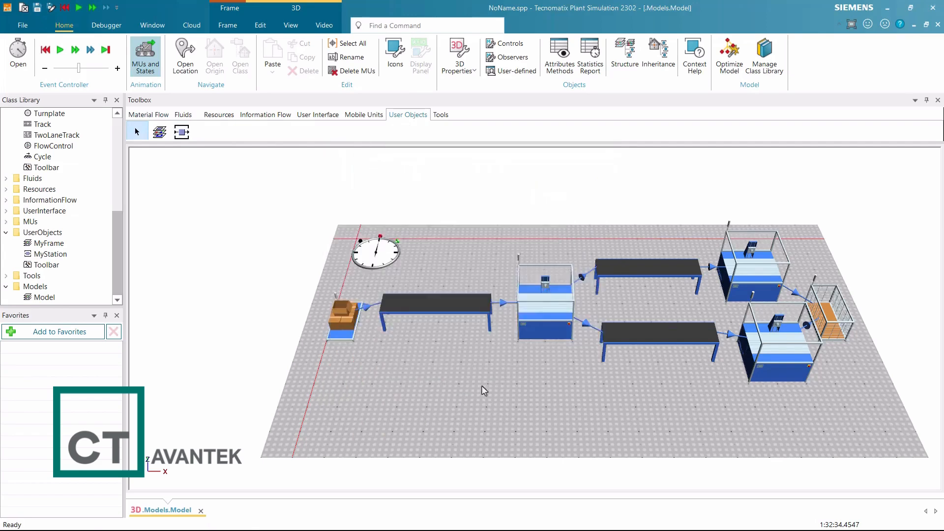
- Compare the processing times of the model's rear MyStation and front Station1 to check which one inherits from the MyStation class
click(737, 285)
double_click(739, 289)
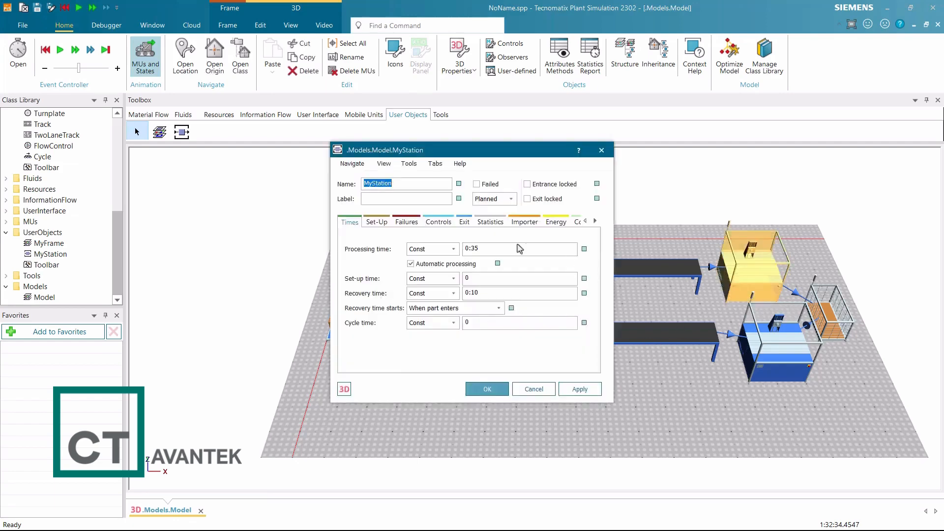
click(534, 389)
click(769, 372)
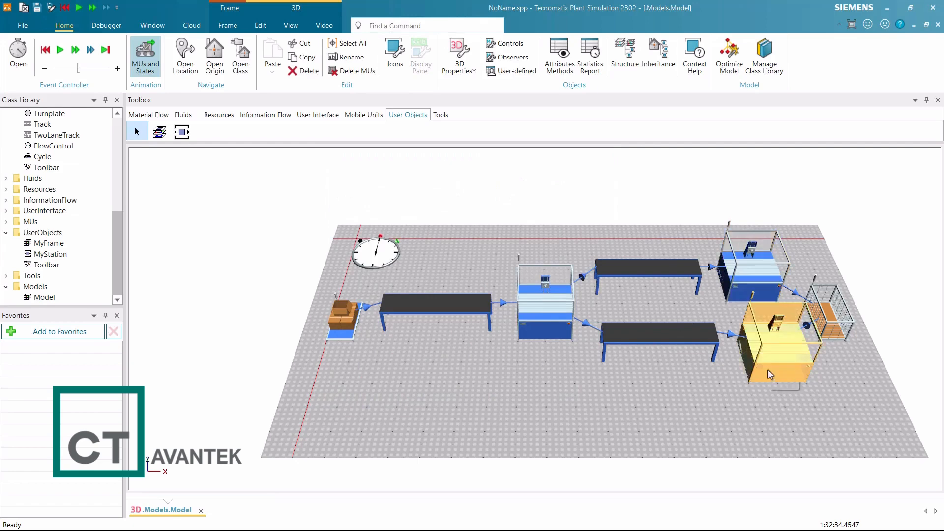
double_click(768, 369)
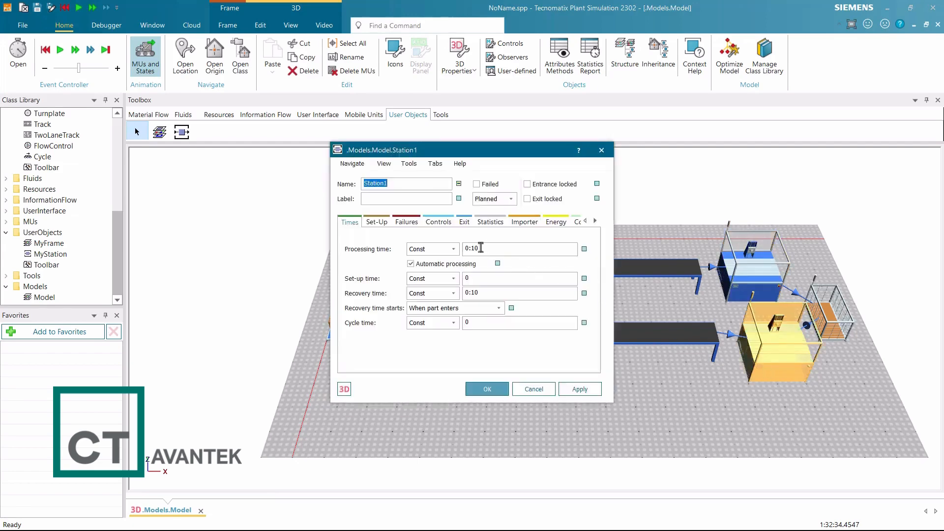
click(540, 390)
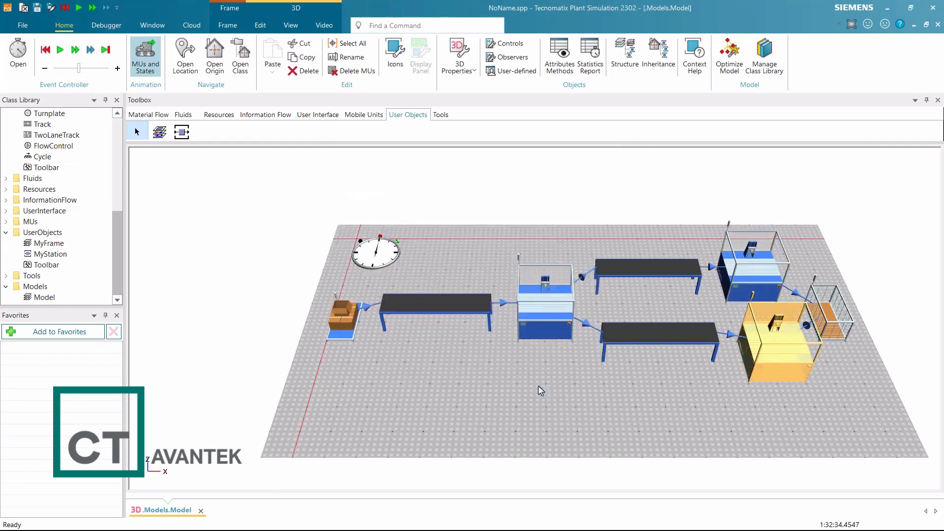
click(541, 390)
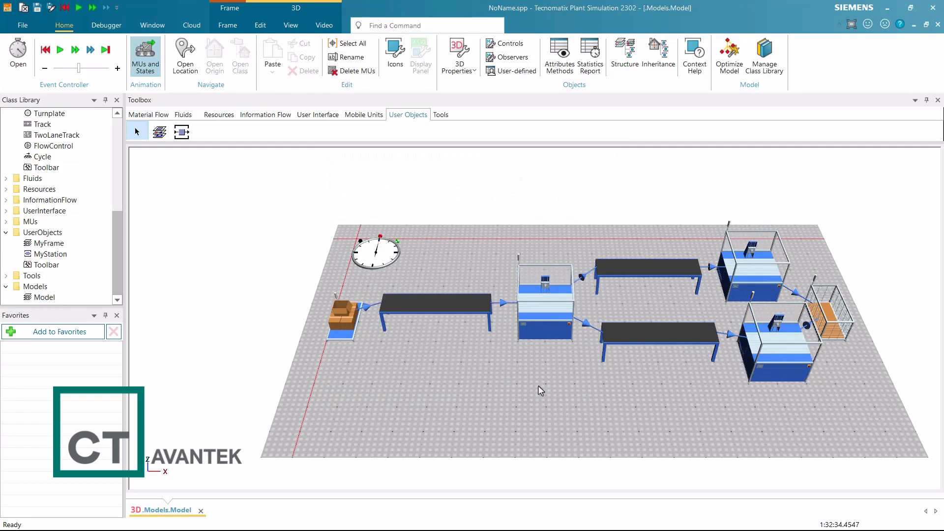
drag(540, 388, 499, 387)
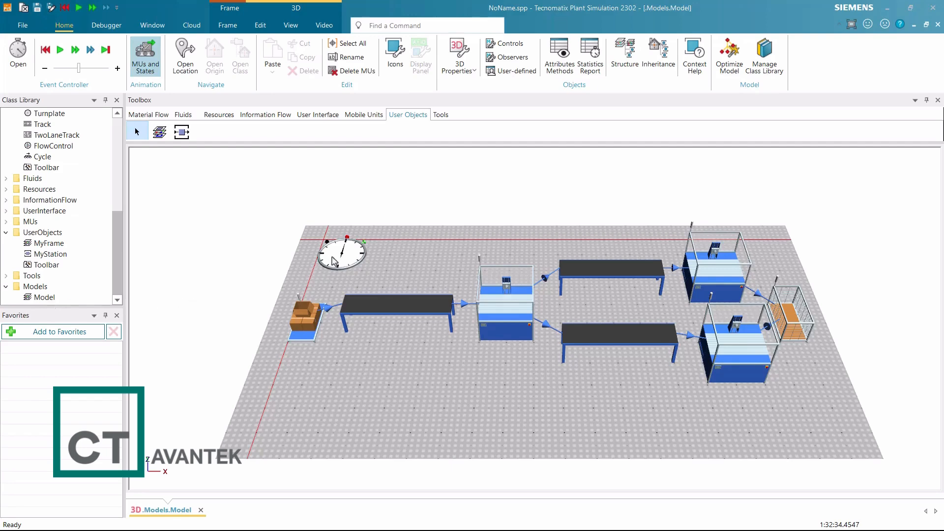
mouse_move(334, 261)
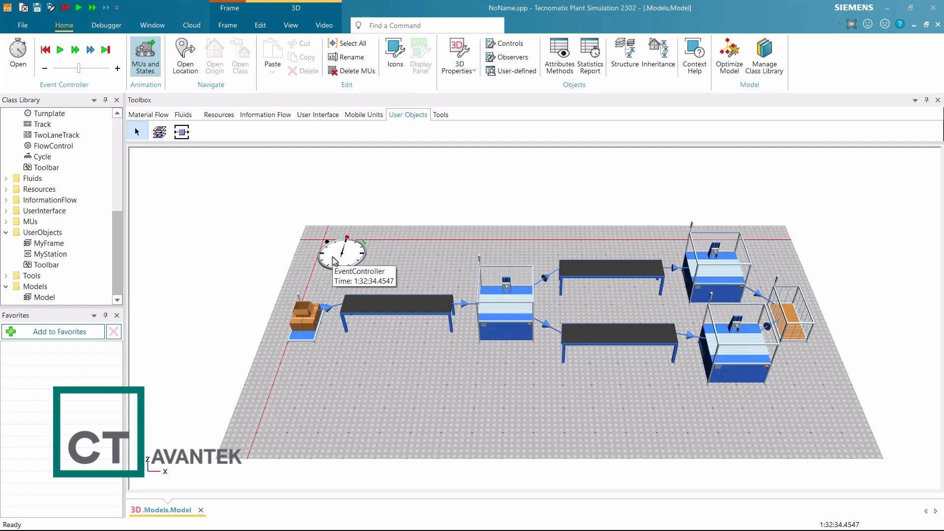
right_click(40, 290)
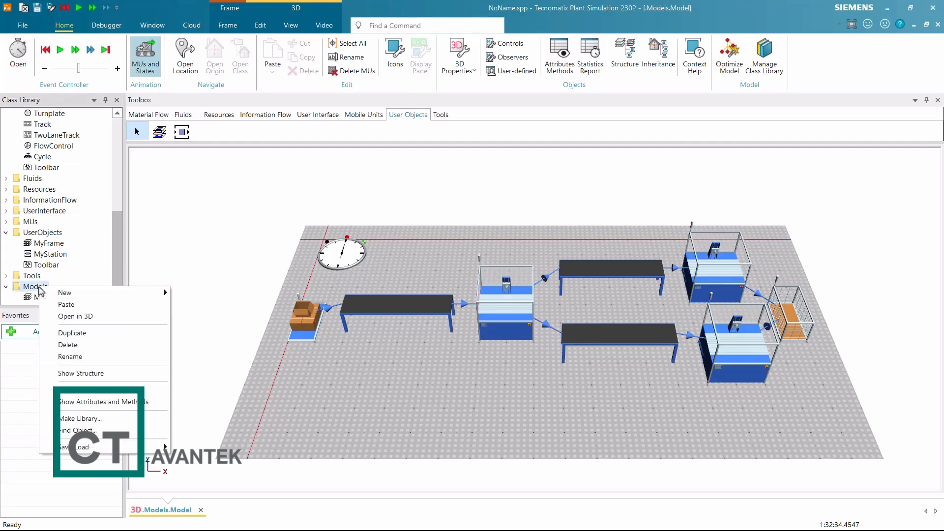
mouse_move(139, 294)
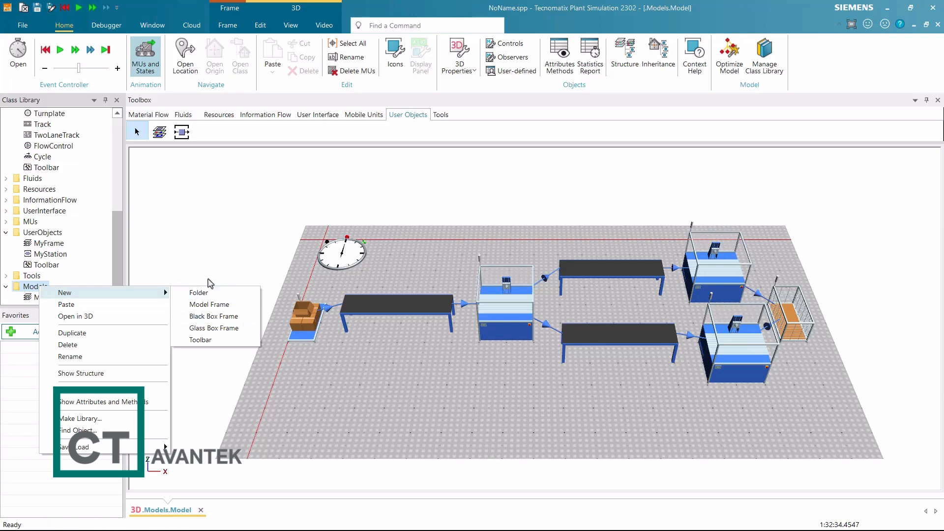
- Create a new Glass Box Frame in the UserObjects folder
click(54, 237)
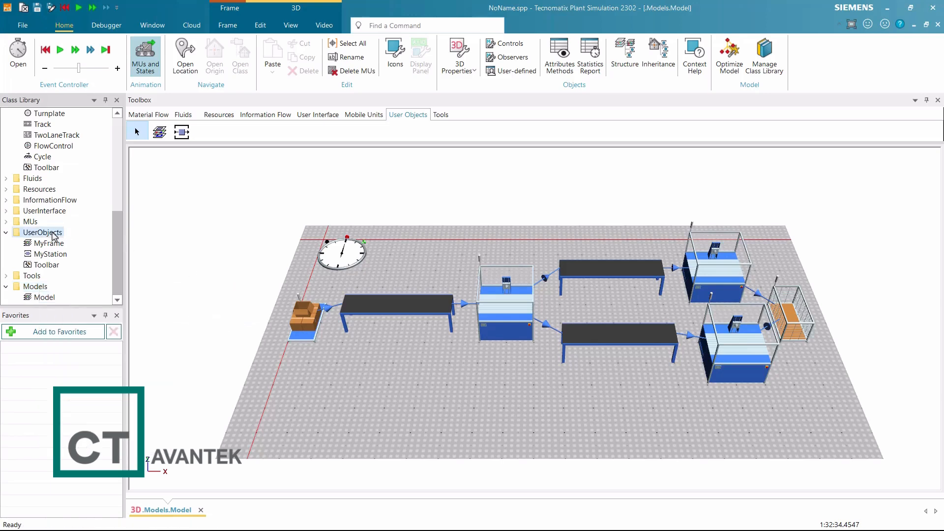
right_click(54, 236)
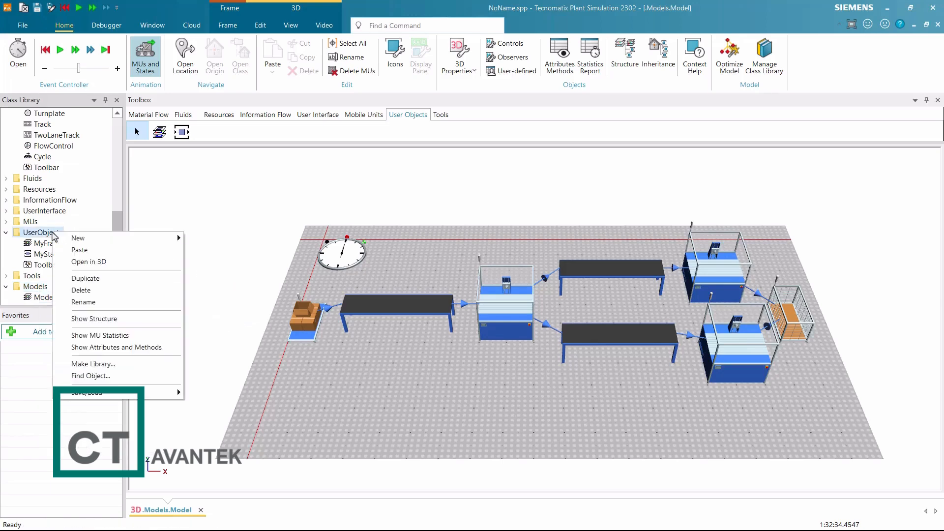
mouse_move(118, 239)
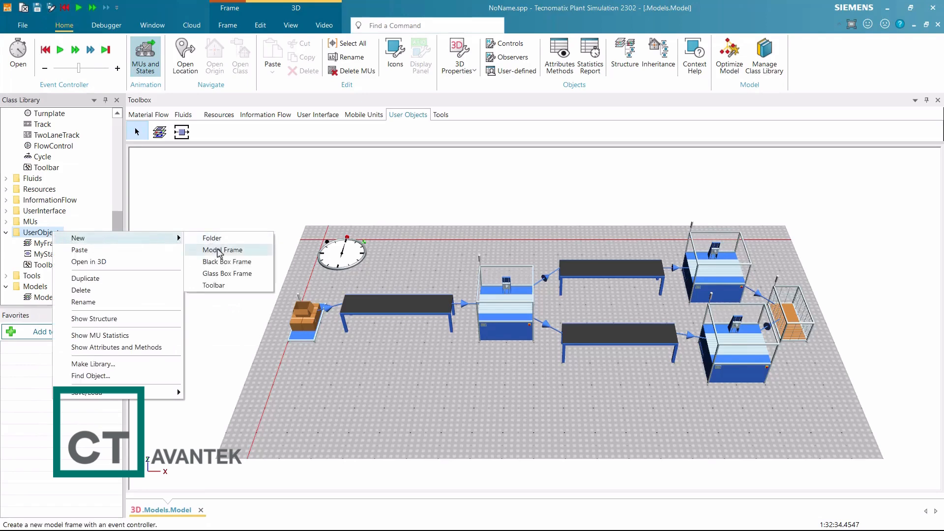
click(226, 274)
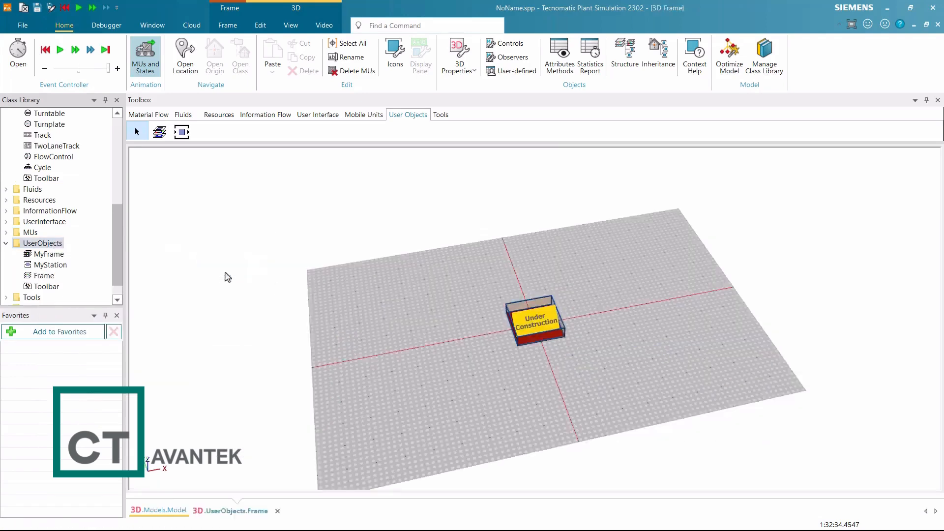
- Delete the Under Construction graphic from the new UserObjects frame
drag(575, 363, 562, 363)
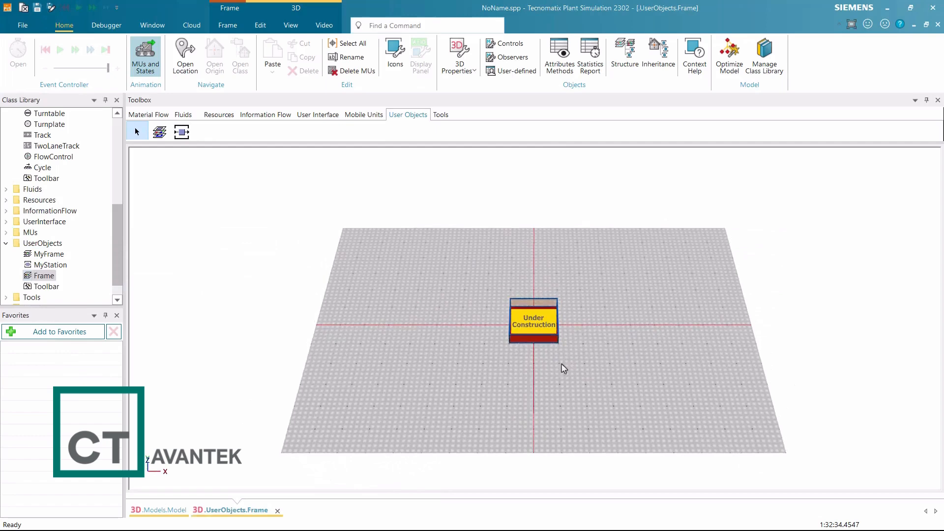
click(550, 335)
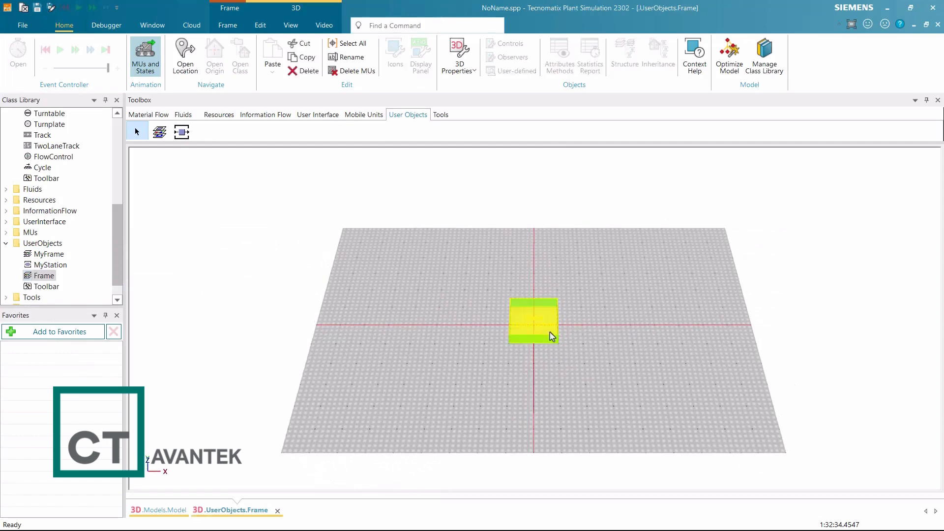
key(Delete)
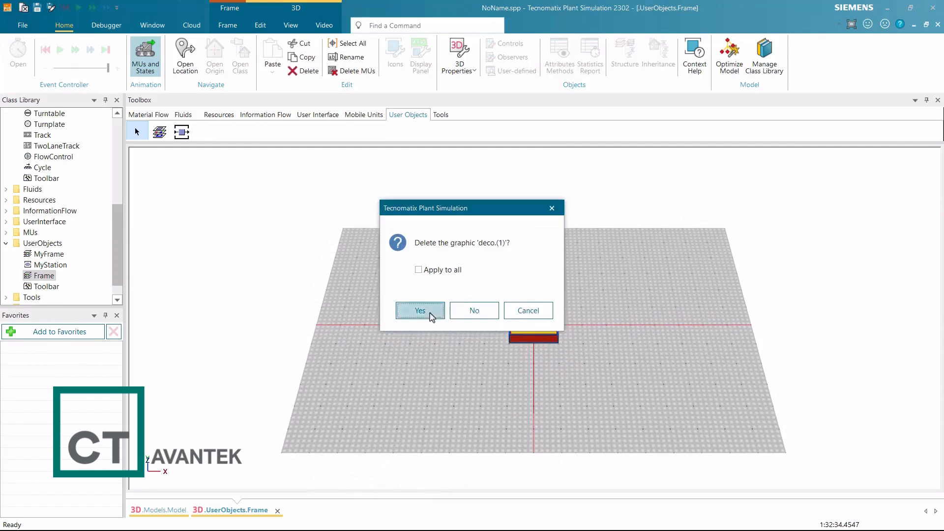
click(428, 312)
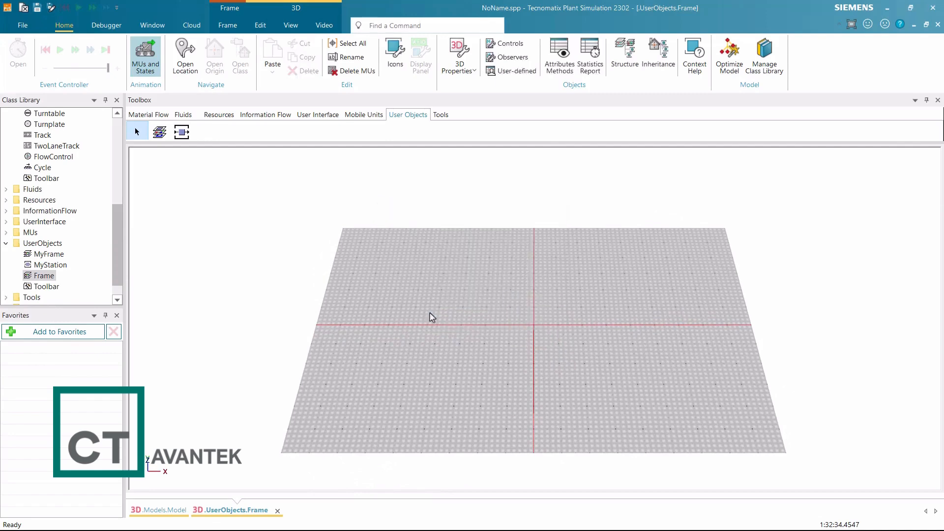
- Rename the new Frame class in the UserObjects folder to ComplexMachine
right_click(45, 276)
click(74, 359)
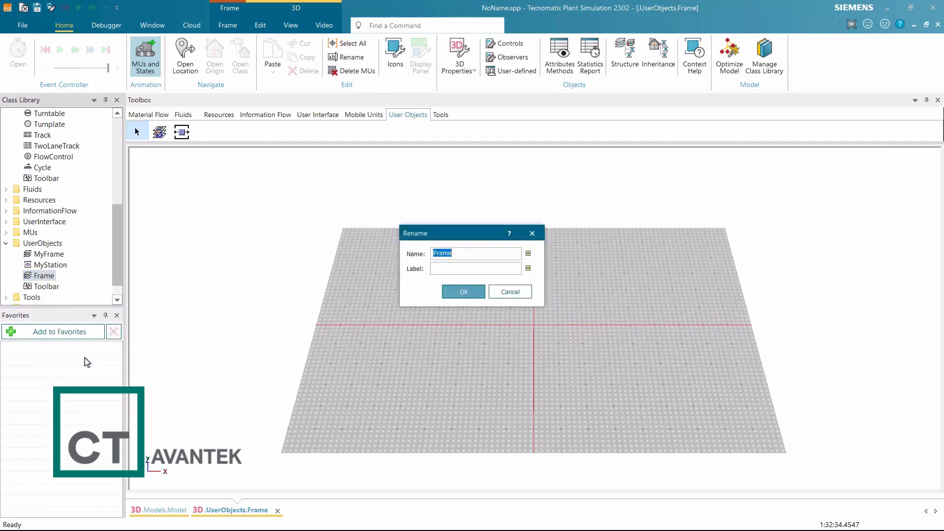
text(ComplexMachine)
key(Return)
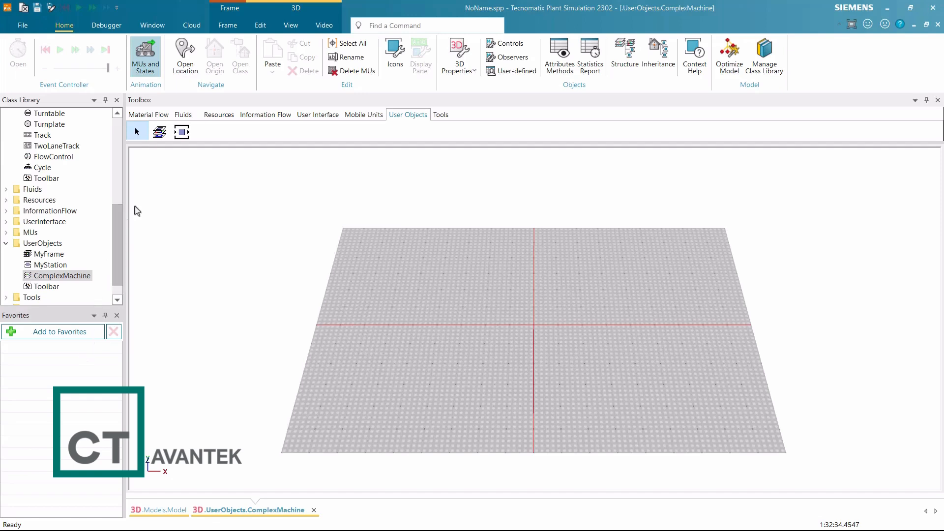
- Insert a Buffer into the ComplexMachine frame and place a MyStation directly beside it, near the frame's centre
click(149, 115)
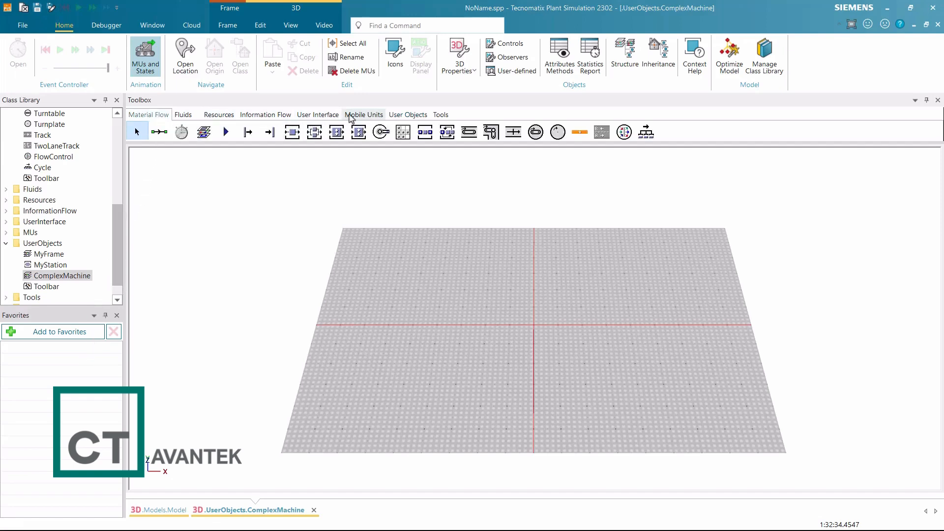
click(432, 135)
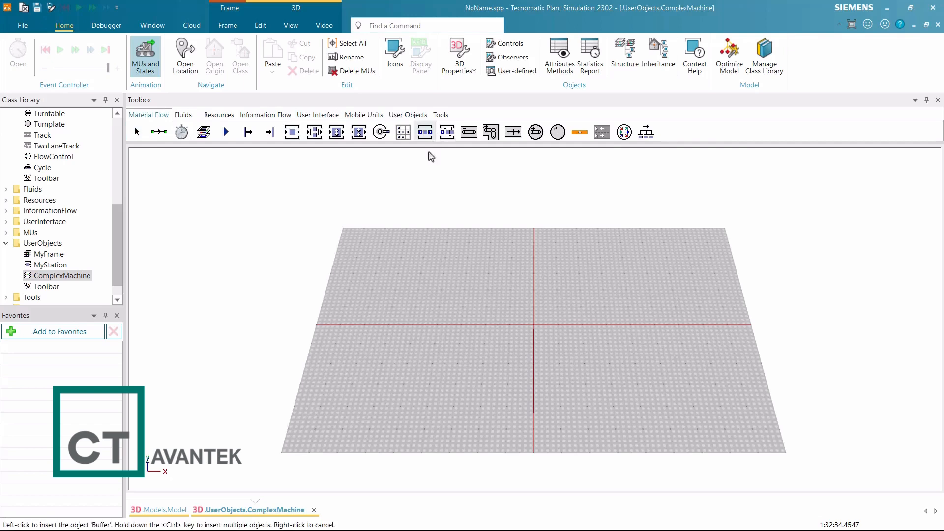
click(468, 317)
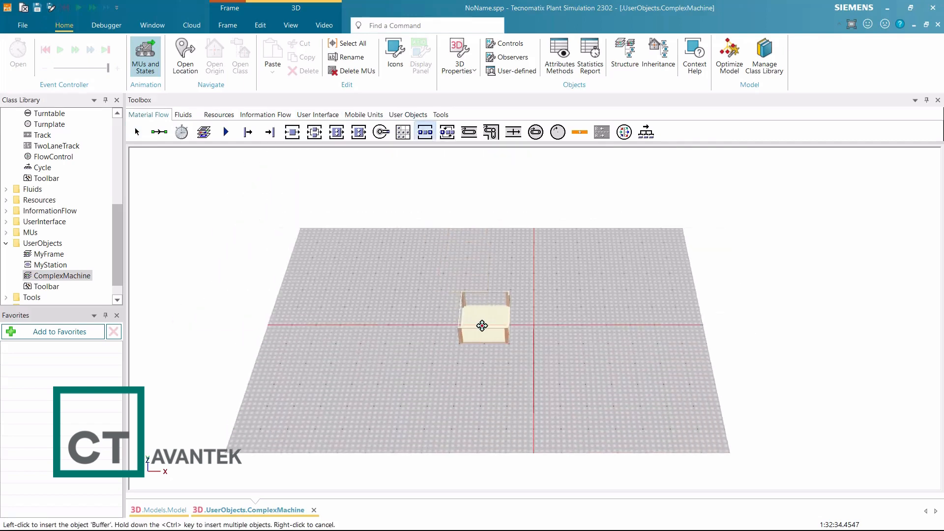
click(413, 115)
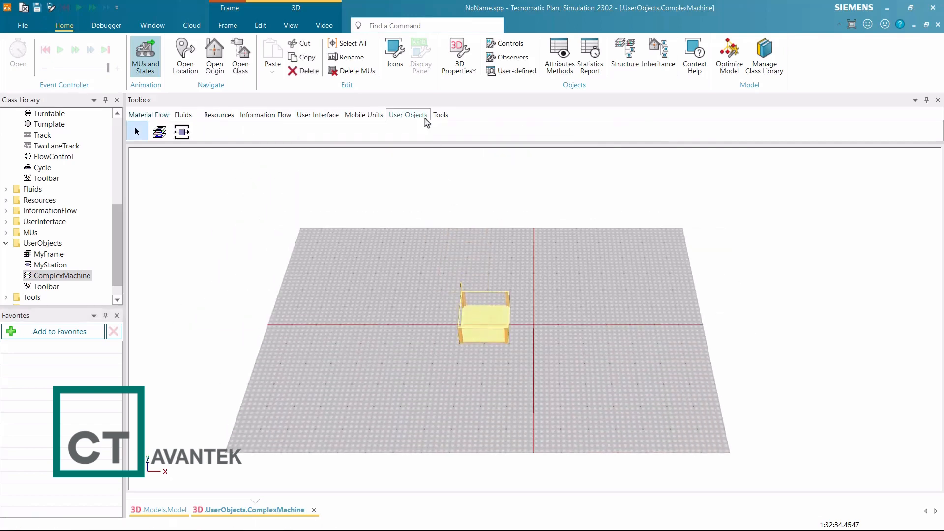
click(182, 132)
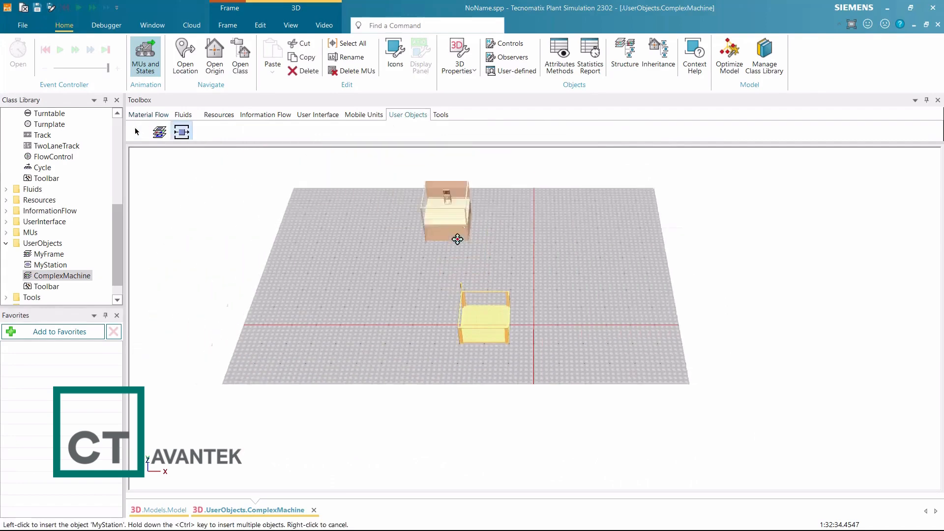
click(530, 324)
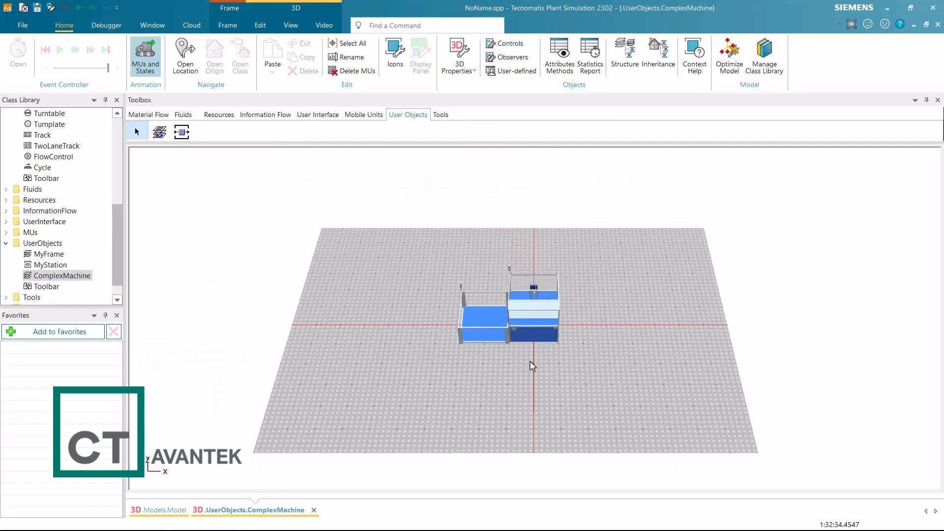
- Delete the two stations in front of the drain in the main model, applying the deletion to all selected objects and connectors
click(171, 513)
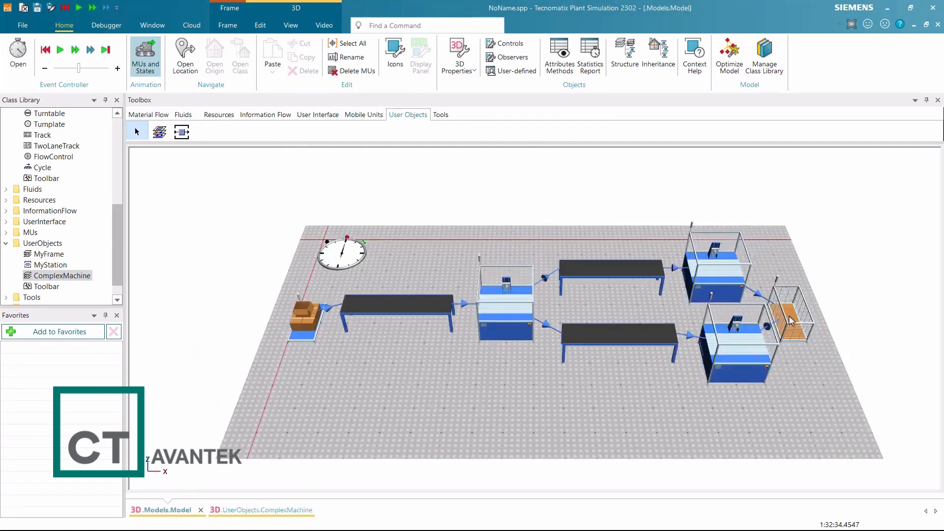
drag(674, 221, 777, 371)
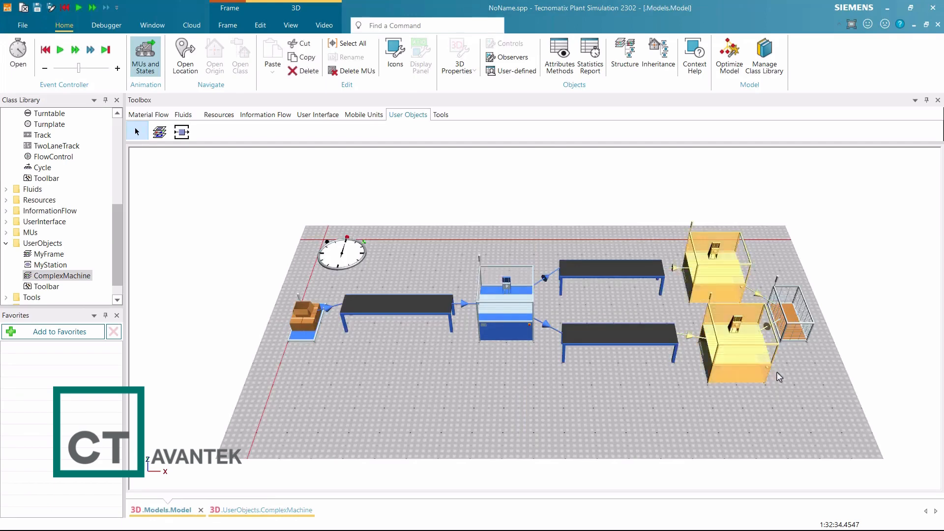
key(Delete)
click(428, 270)
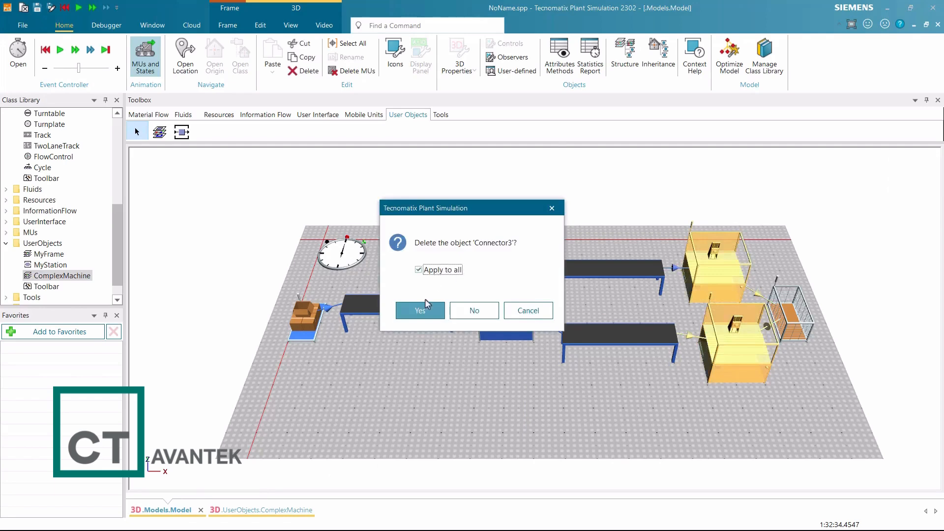
click(422, 310)
- Reposition the drain to make room and place a ComplexMachine instance at the end of each exit conveyor
drag(785, 314, 789, 340)
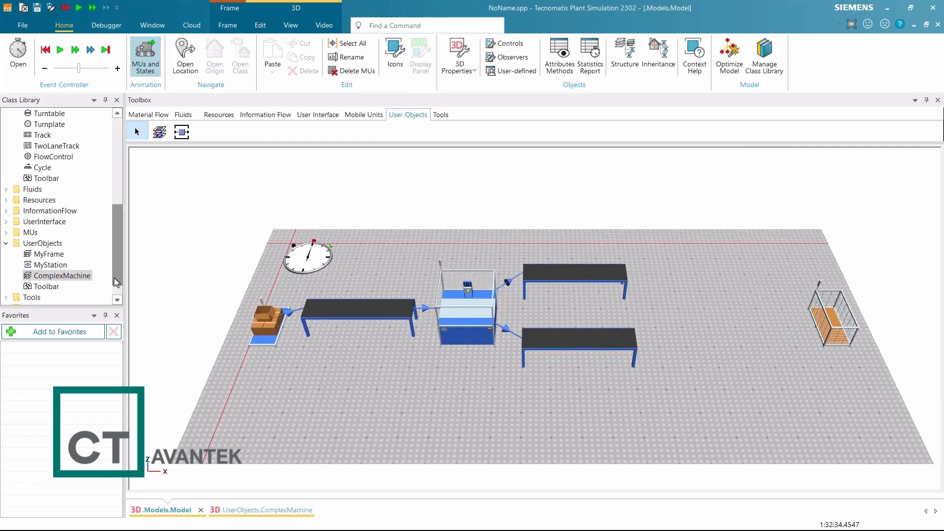
drag(80, 282, 766, 306)
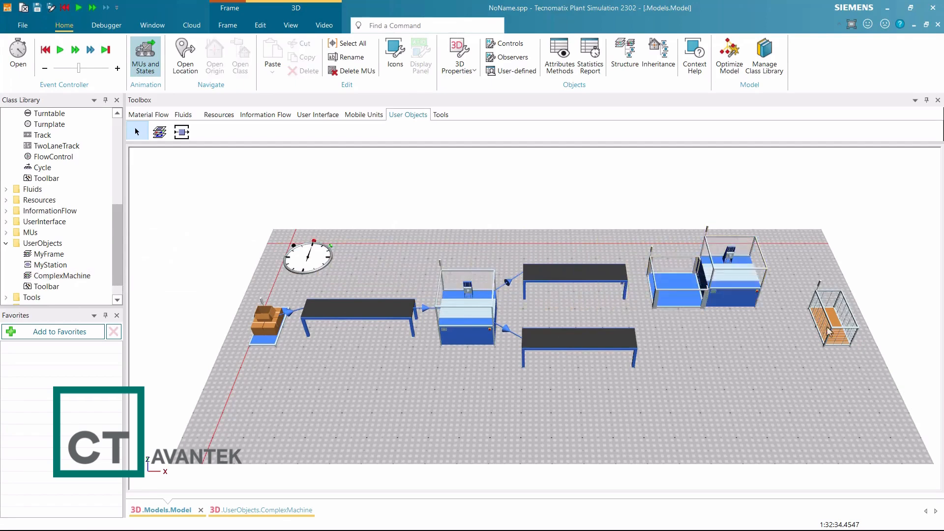
drag(830, 327, 805, 325)
click(753, 352)
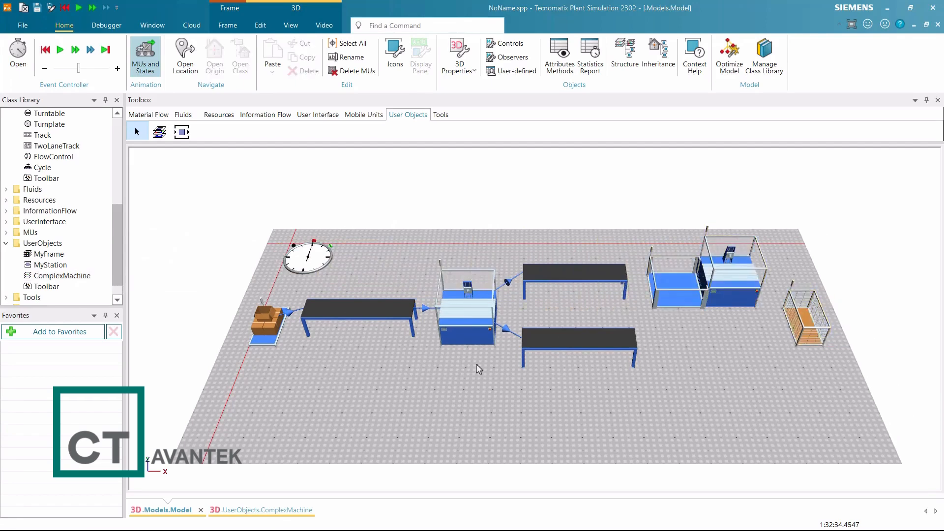
drag(76, 276, 735, 422)
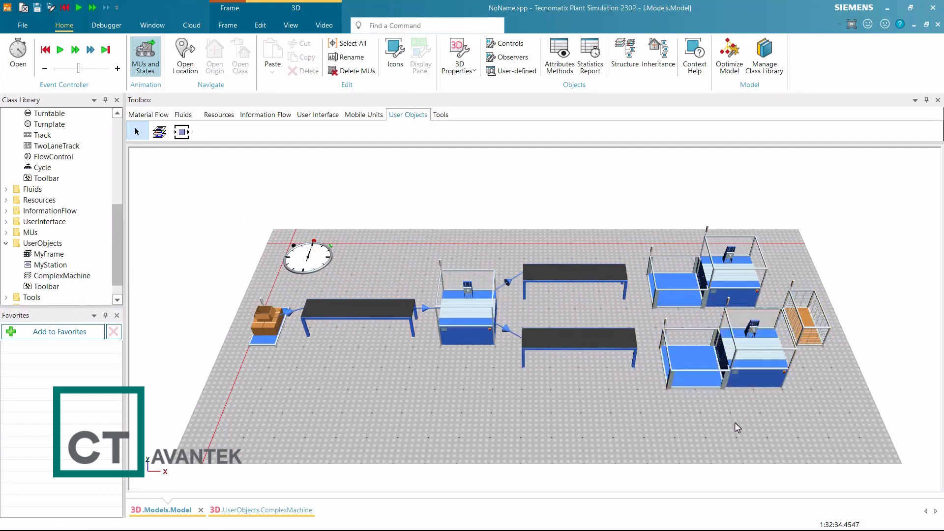
- Connect the rear exit conveyor to the rear ComplexMachine's buffer, and that machine's station to the drain
click(146, 116)
click(159, 132)
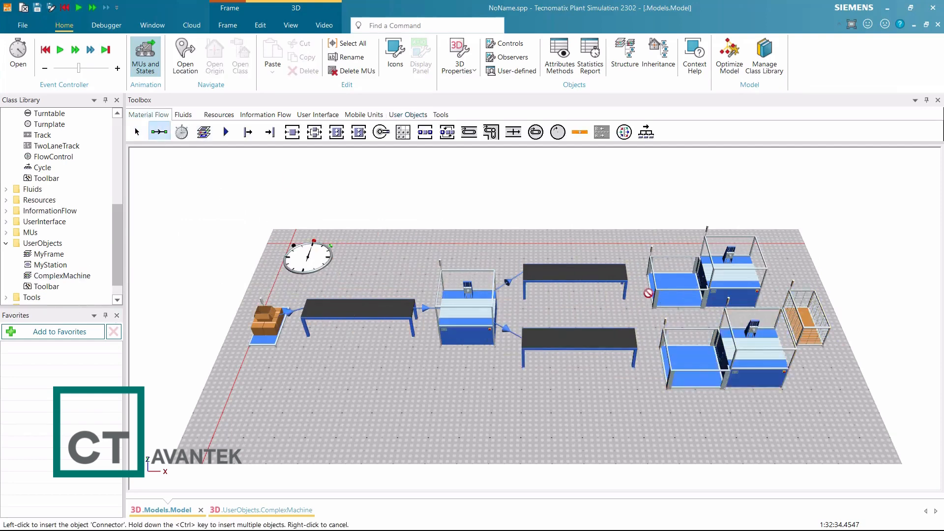
key(ctrl)
ctrl+click(614, 274)
ctrl+click(672, 279)
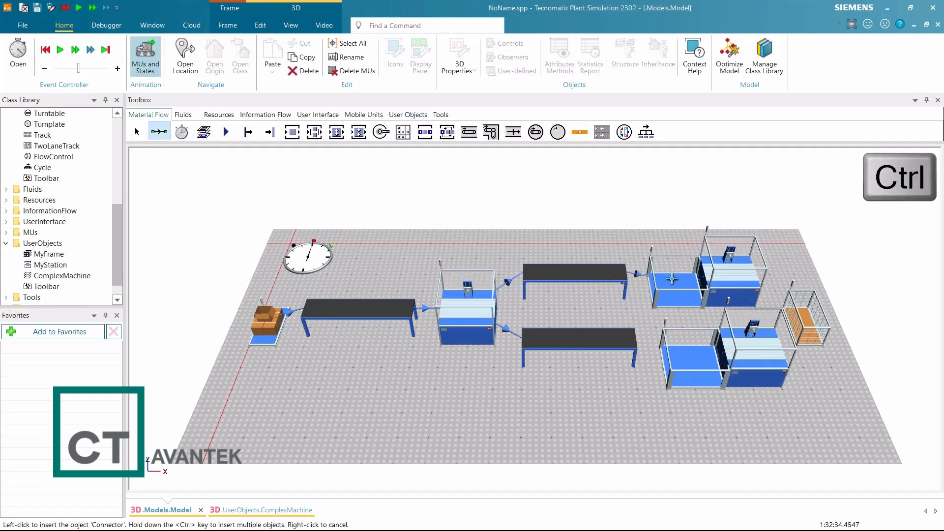
ctrl+click(757, 281)
ctrl+click(803, 316)
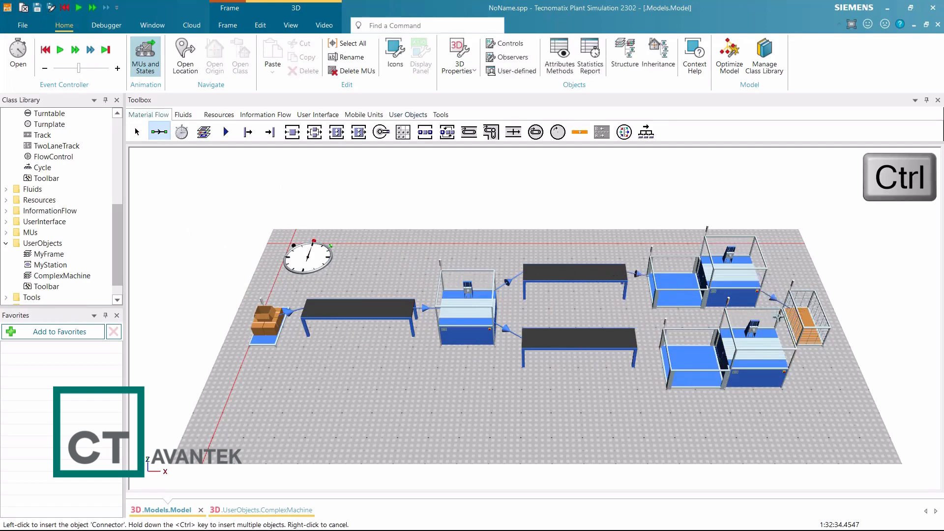
- Connect the front exit conveyor to the front ComplexMachine's buffer, and that machine's station to the drain
ctrl+click(625, 346)
ctrl+click(684, 354)
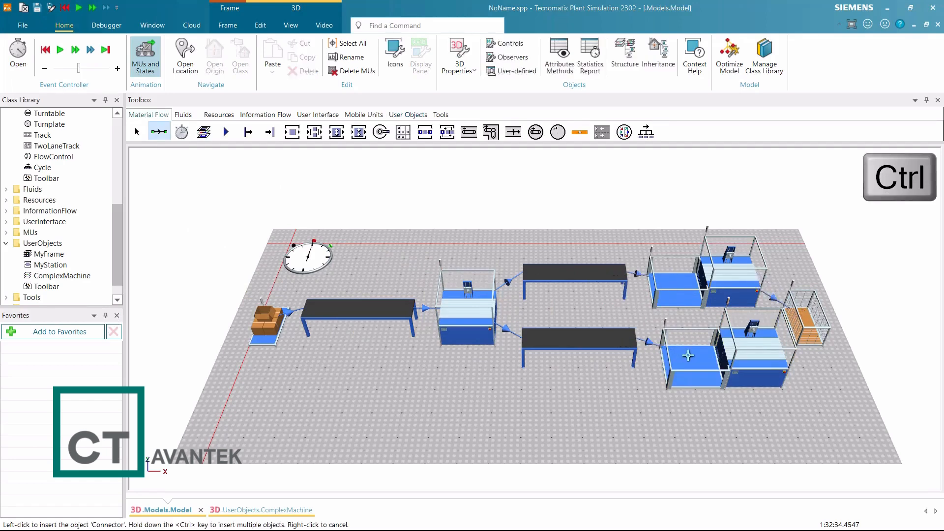
ctrl+click(766, 354)
ctrl+click(802, 323)
right_click(820, 376)
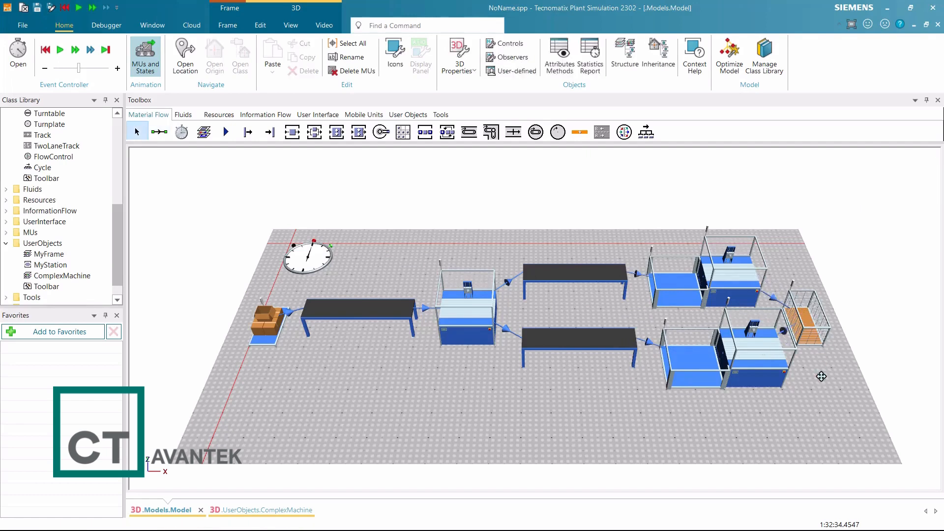
- Set the capacity of the Buffer inside the ComplexMachine class to 12
click(305, 510)
double_click(484, 334)
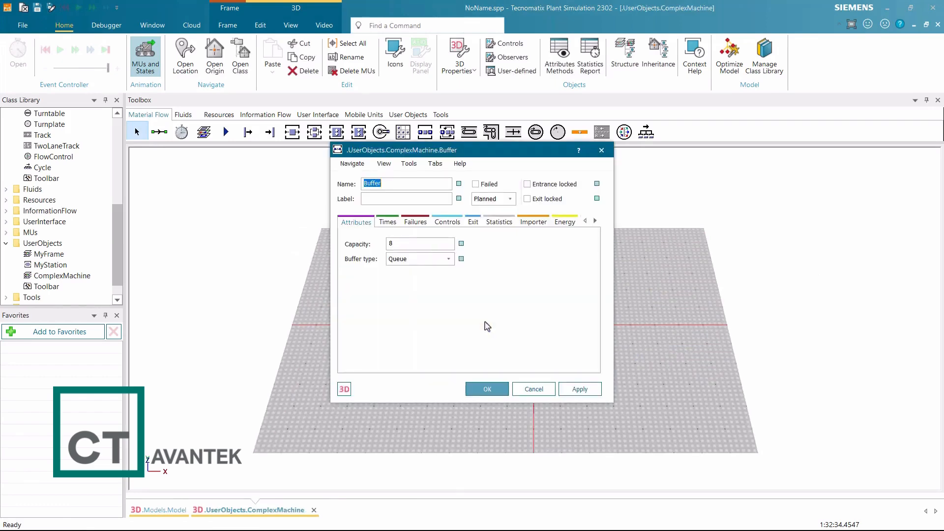
double_click(388, 243)
text(15)
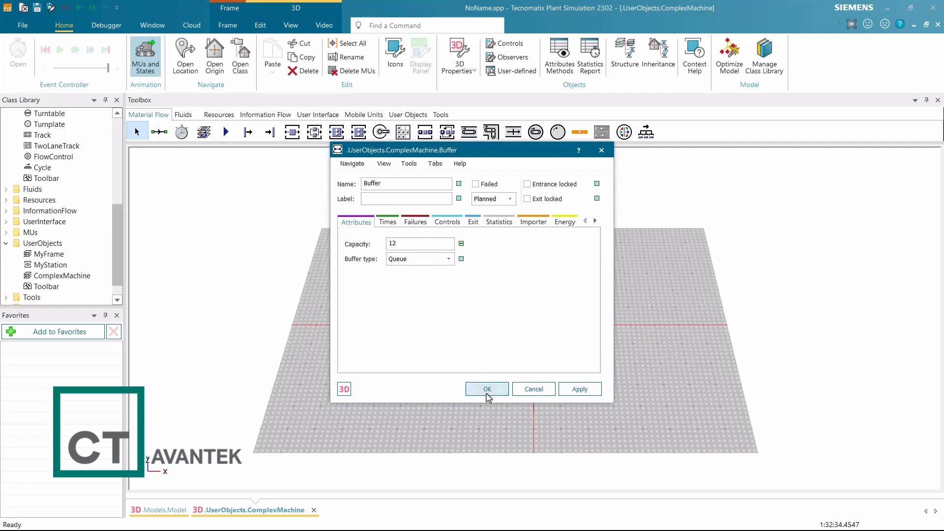
click(487, 389)
click(488, 398)
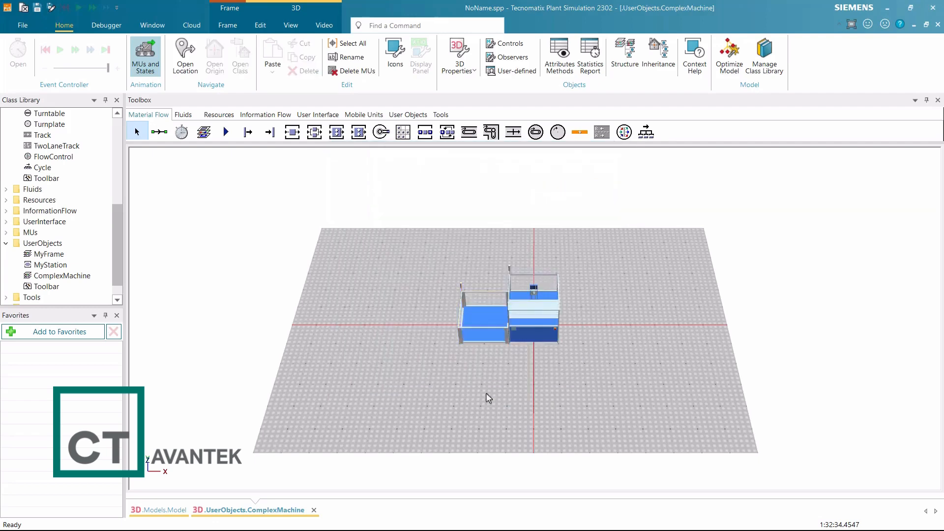
- Check the Buffer capacity in both ComplexMachine instances of the main model to see whether they inherit the class value
click(180, 512)
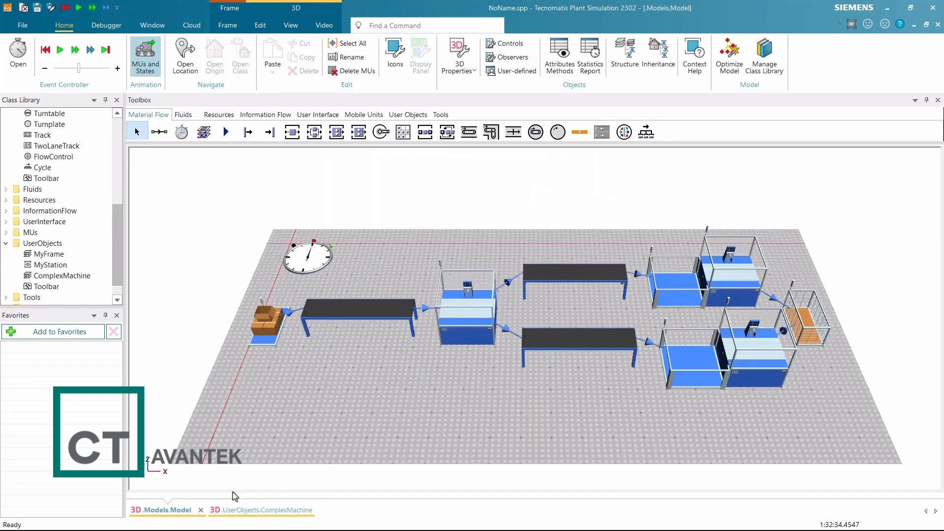
right_click(676, 281)
mouse_move(713, 340)
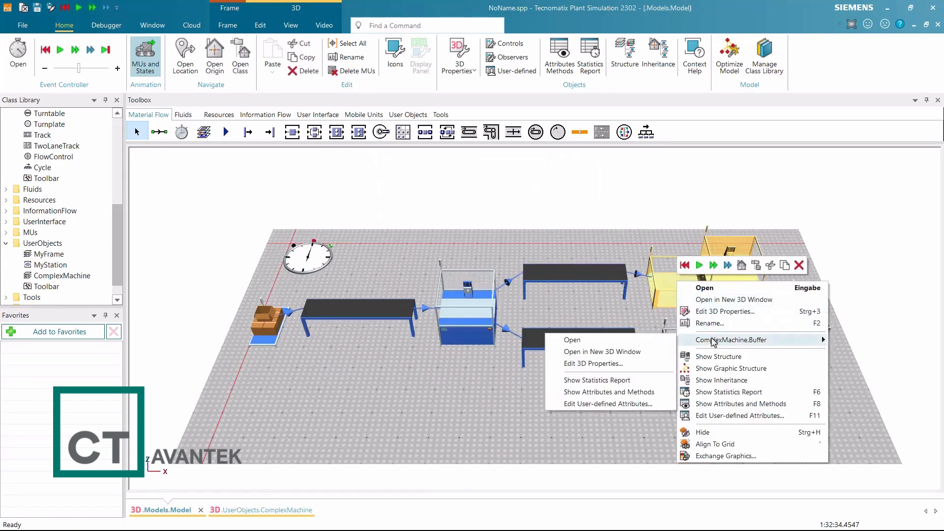
click(668, 343)
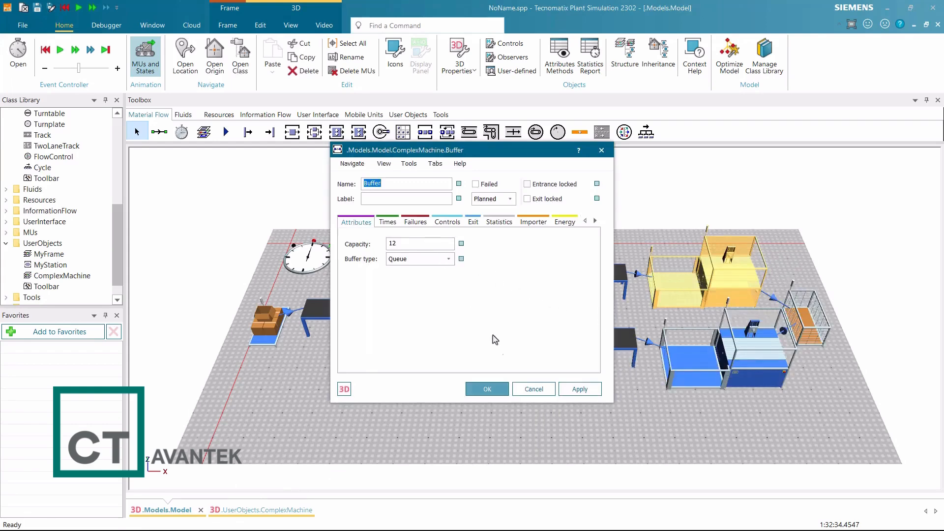
click(534, 388)
right_click(679, 358)
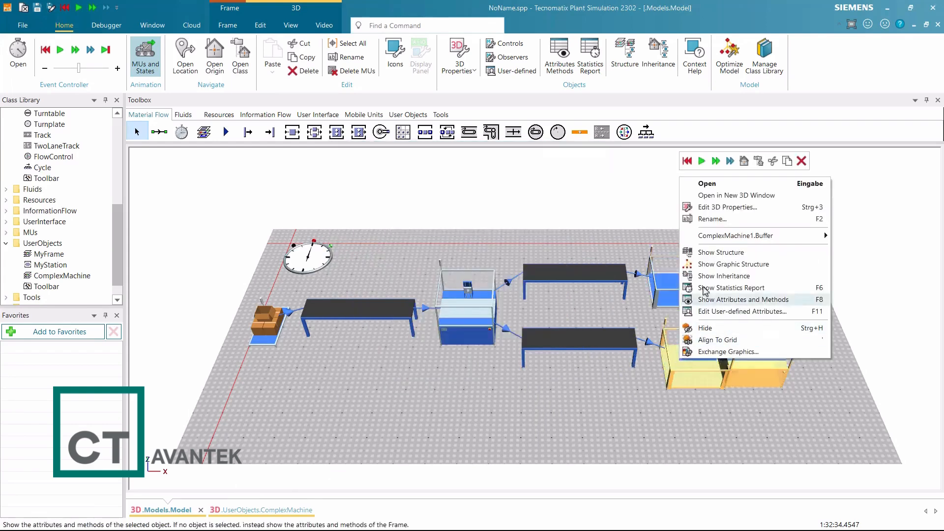
mouse_move(713, 236)
click(669, 236)
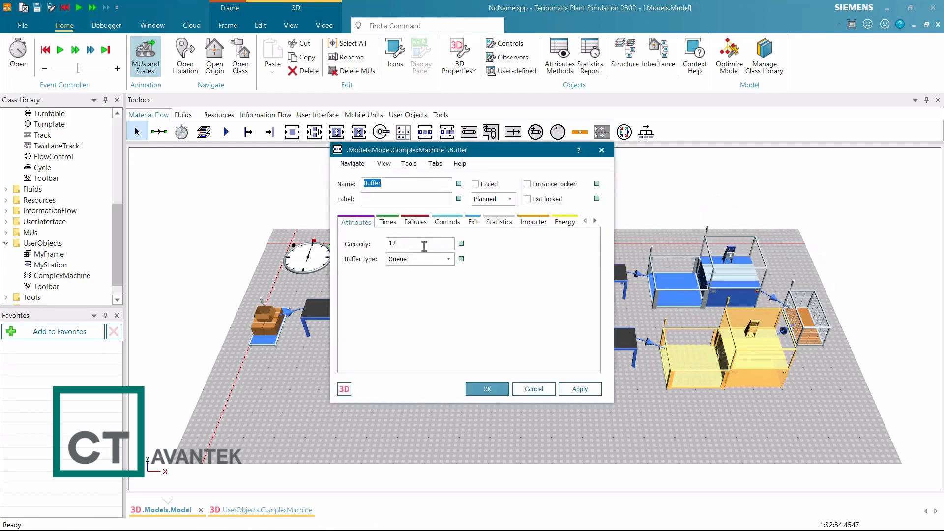
click(537, 390)
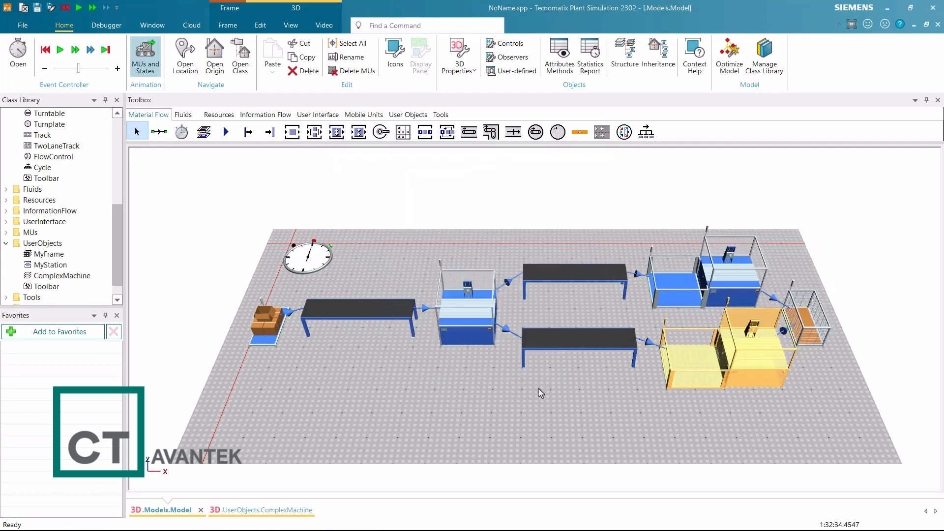
click(538, 389)
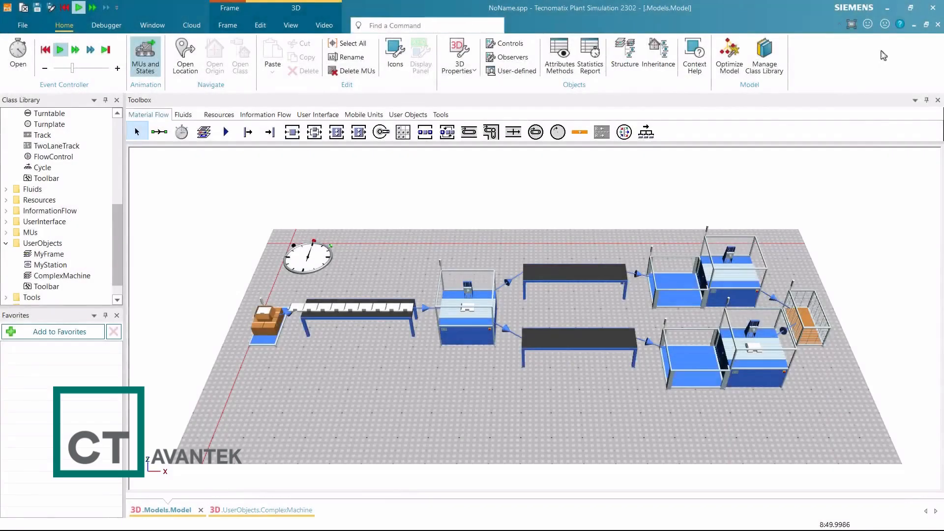
- Browse the Modeling the Material Flow topics under Step-by-Step Help in the online Plant Simulation documentation, and return to the model
click(900, 28)
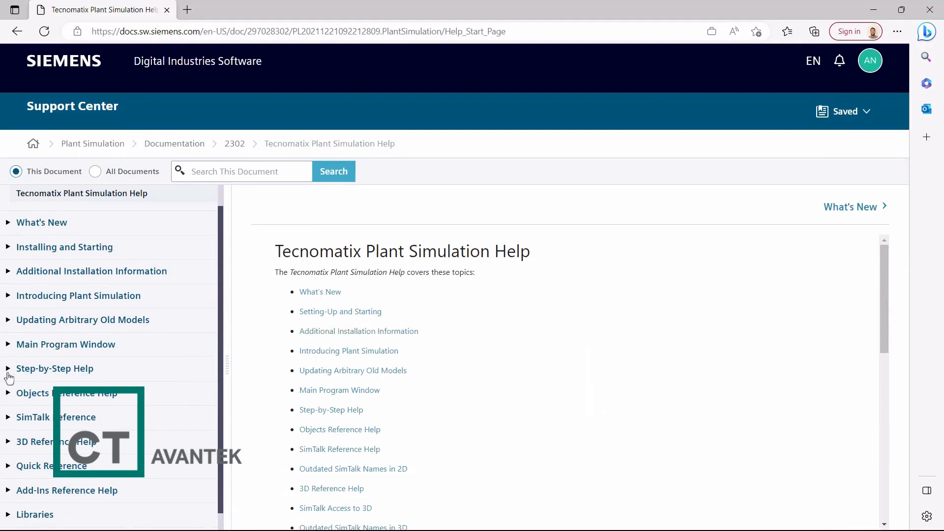
click(8, 369)
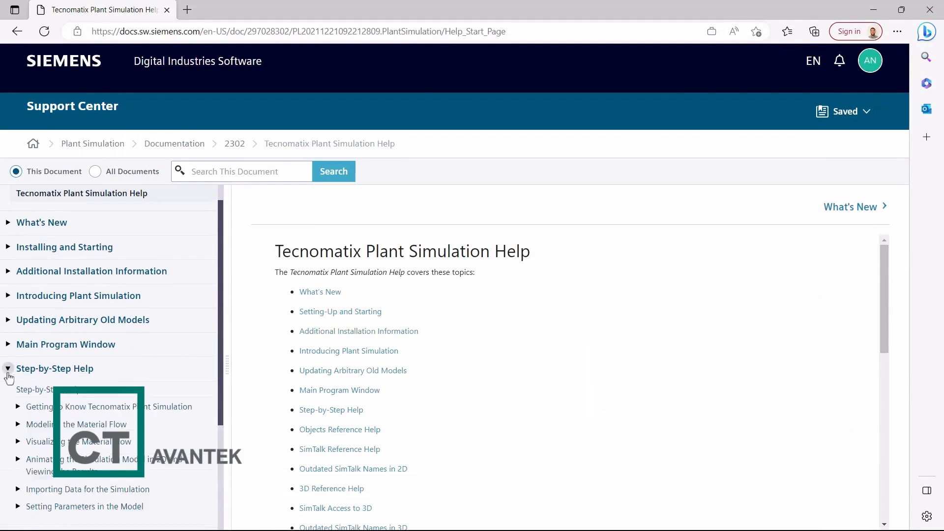
click(17, 424)
scroll(6, 427, down, 5)
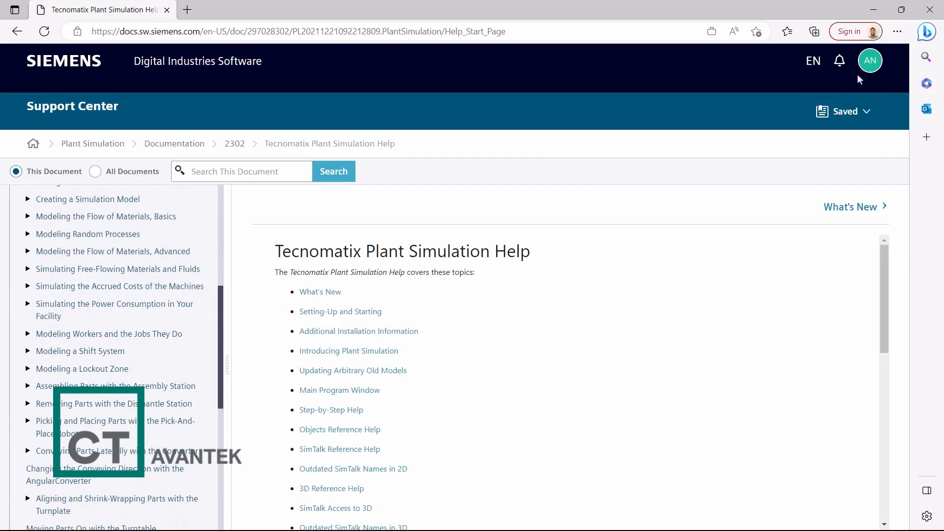
click(928, 12)
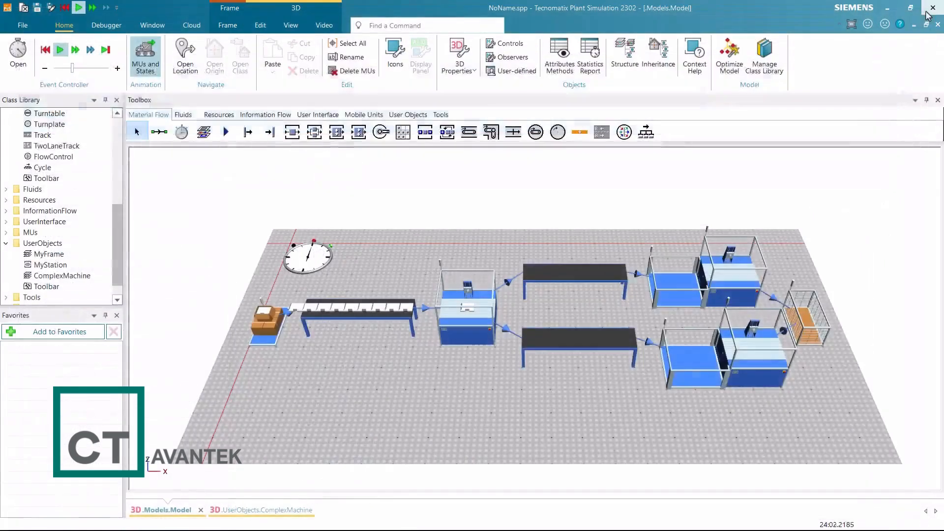